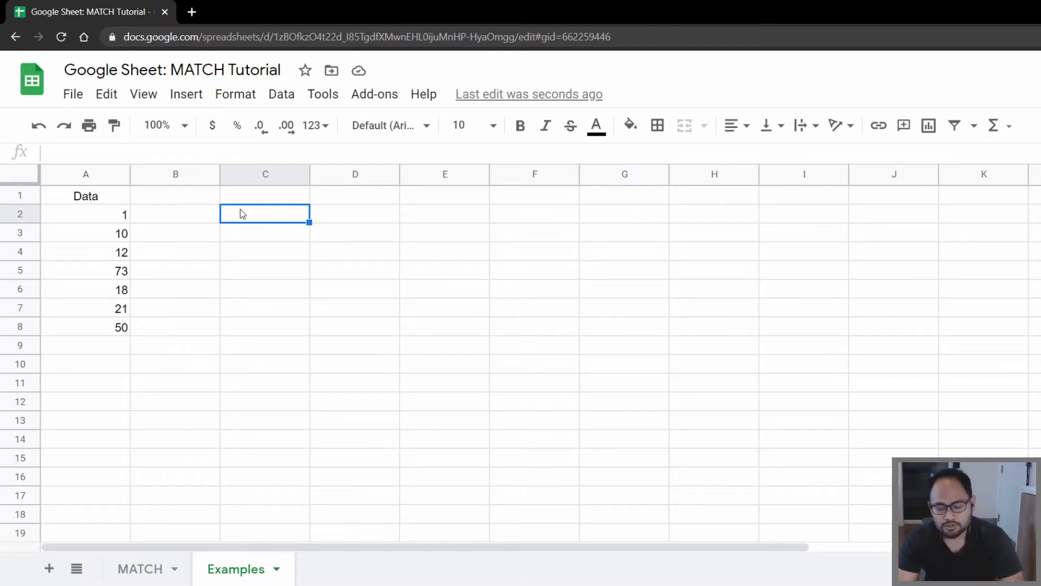
Step: Enter a MATCH formula in C2 that finds 10 in A2:A8 with search type 0
{"action": "type", "text": "=match"}
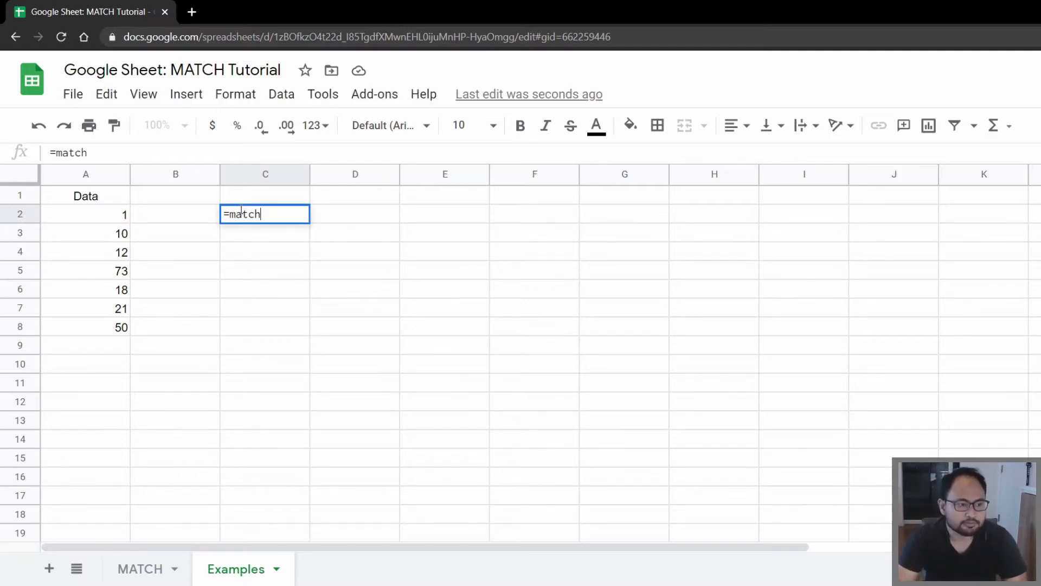
{"action": "key", "text": "Tab"}
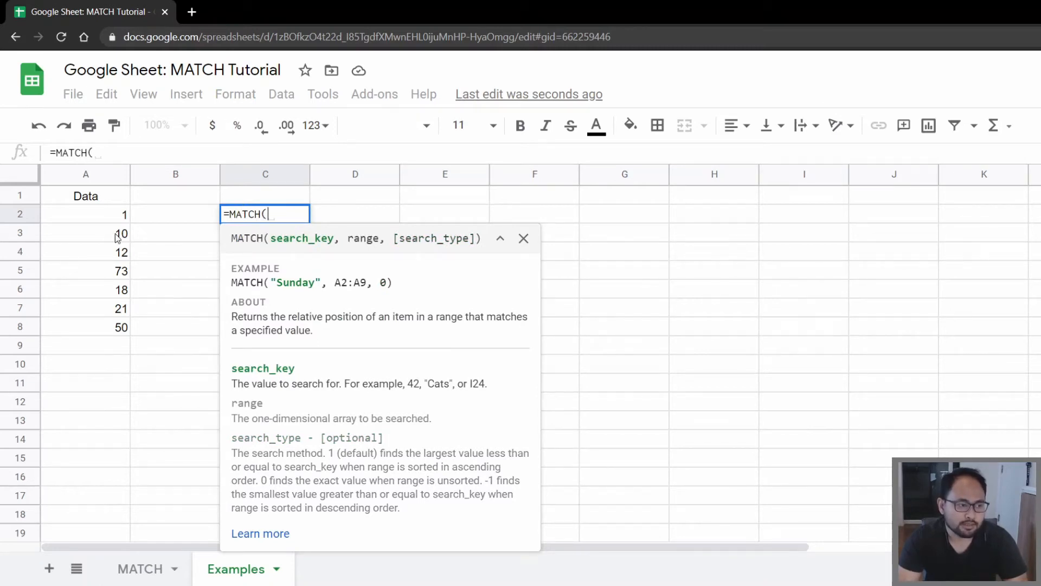
{"action": "type", "text": "10"}
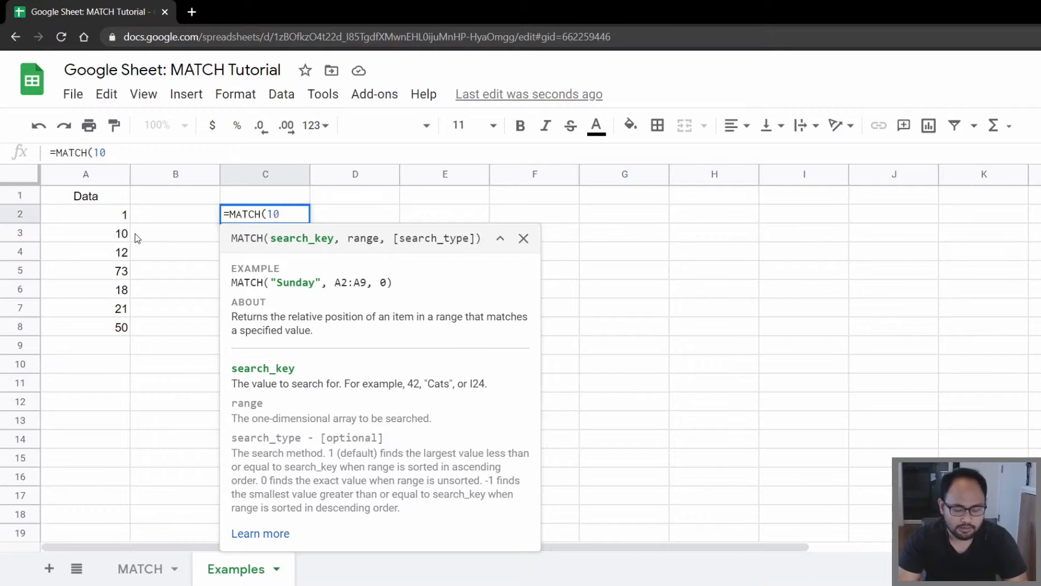
{"action": "type", "text": ","}
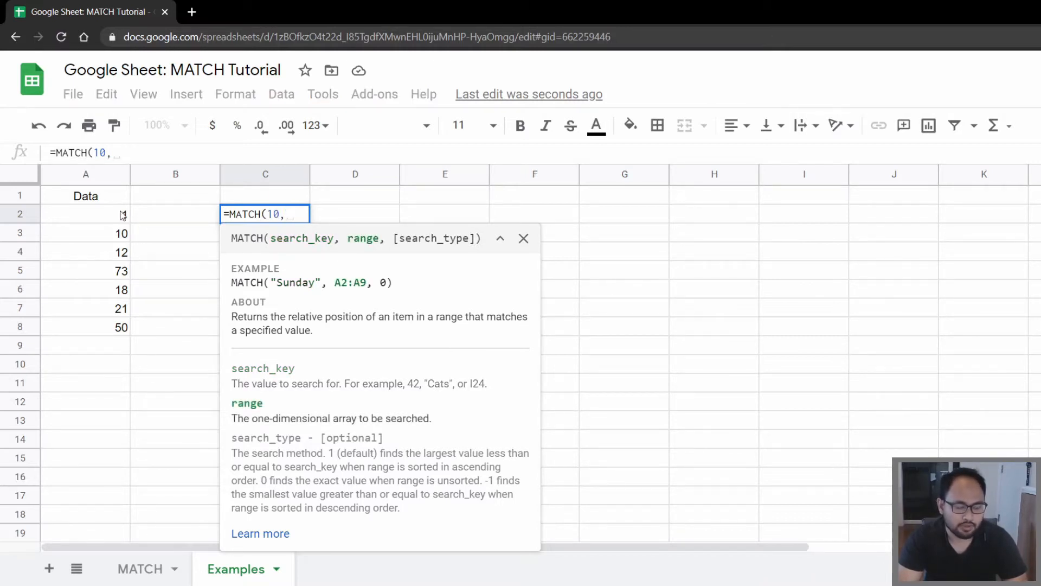
{"action": "left_click_drag", "start_coordinate": [123, 215], "coordinate": [116, 327]}
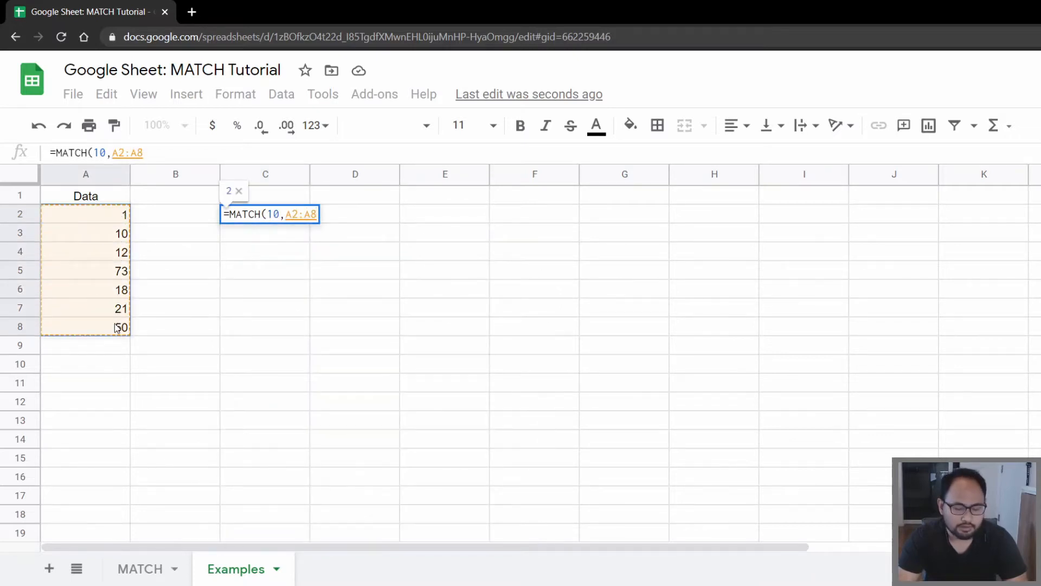
{"action": "type", "text": ", "}
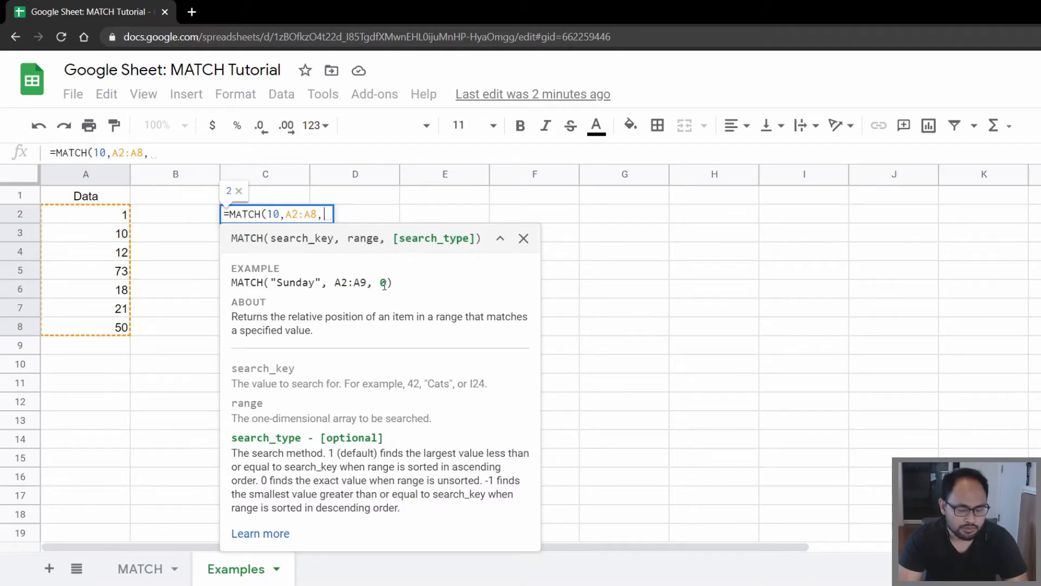
{"action": "type", "text": "0"}
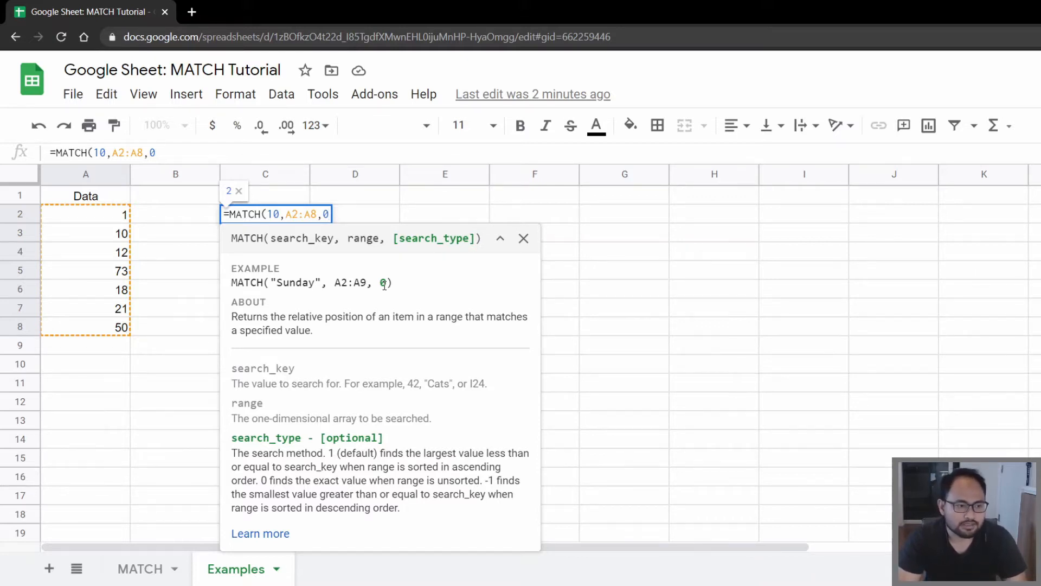
{"action": "type", "text": ")"}
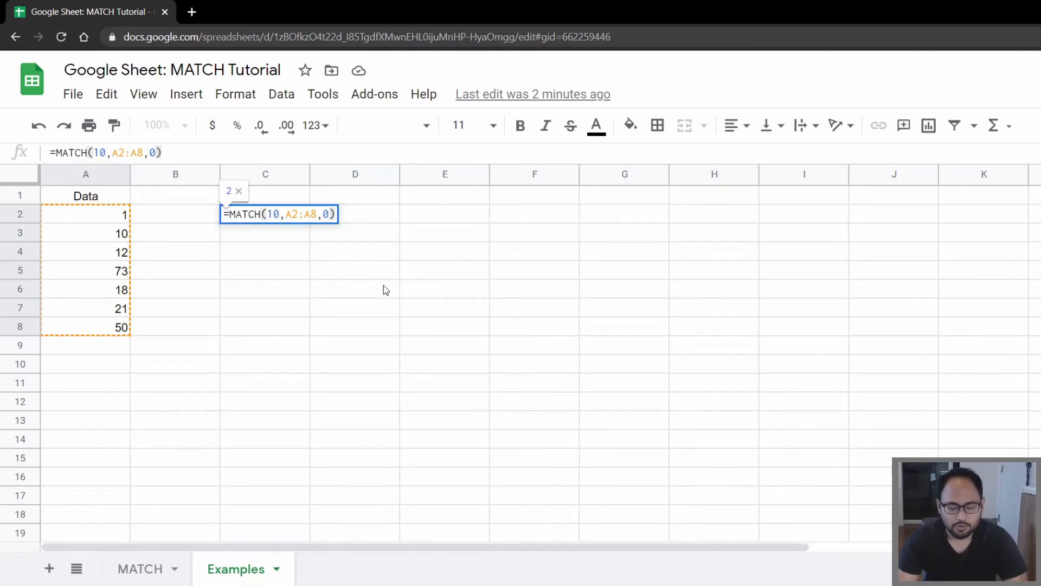
{"action": "key", "text": "Return"}
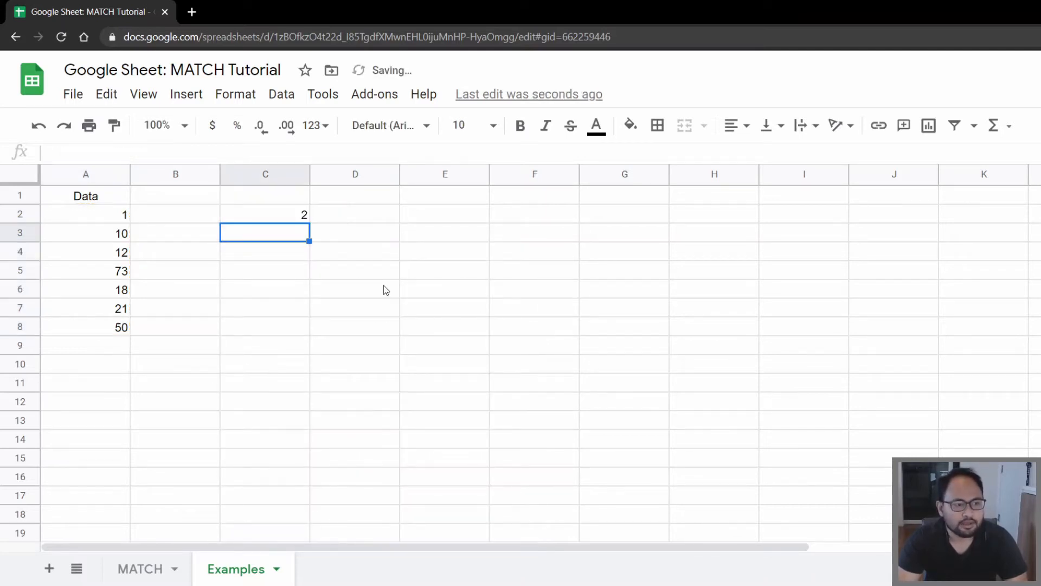
{"action": "left_click", "coordinate": [291, 217]}
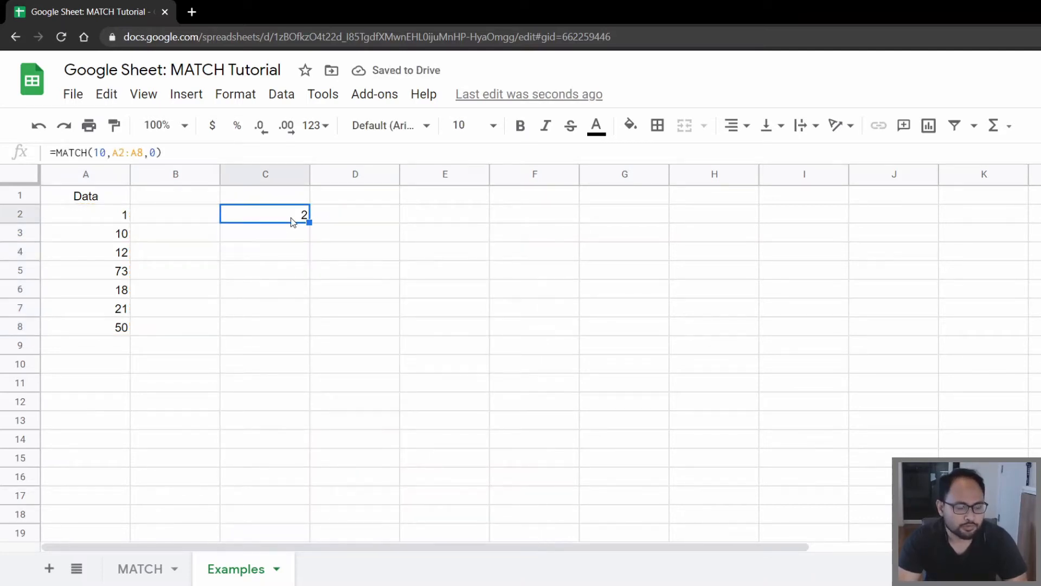
{"action": "left_click", "coordinate": [100, 150]}
{"action": "left_click", "coordinate": [404, 228]}
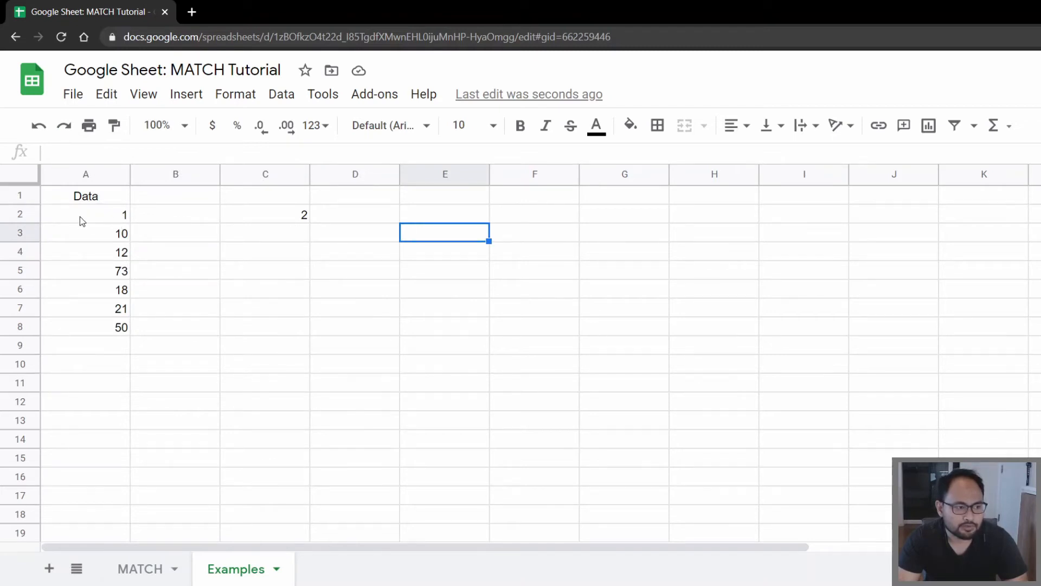
{"action": "left_click", "coordinate": [119, 238]}
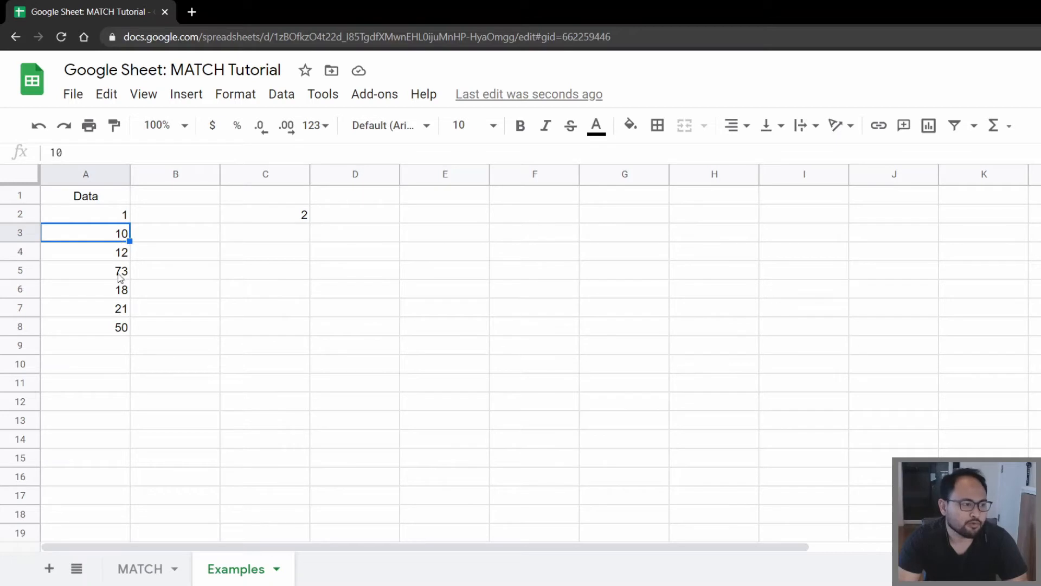
Step: Set the search key of the MATCH formula in C2 to 18
{"action": "left_click", "coordinate": [298, 217]}
{"action": "double_click", "coordinate": [298, 217]}
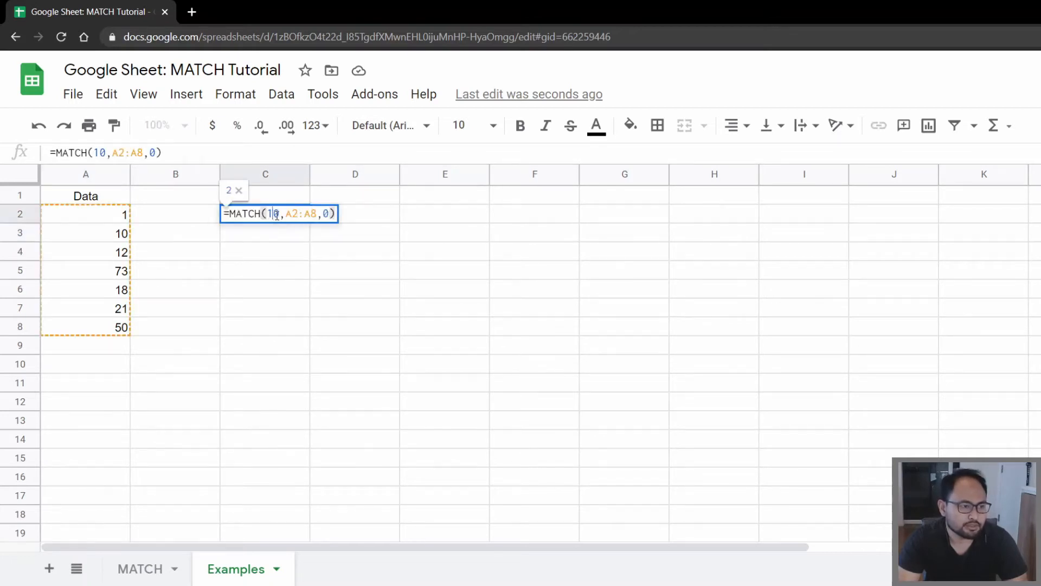
{"action": "left_click_drag", "start_coordinate": [273, 214], "coordinate": [278, 215]}
{"action": "type", "text": "8"}
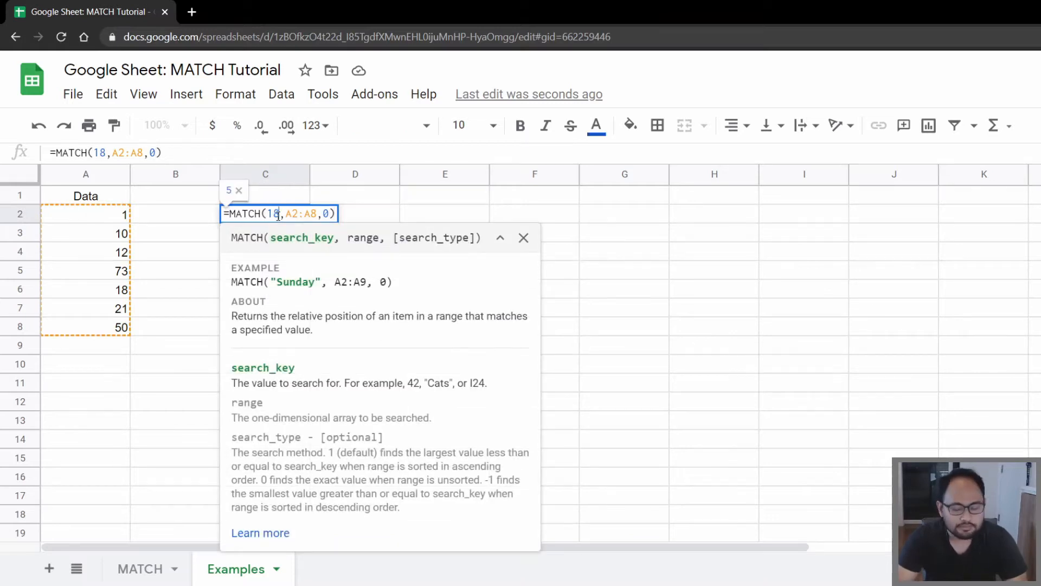
{"action": "key", "text": "Return"}
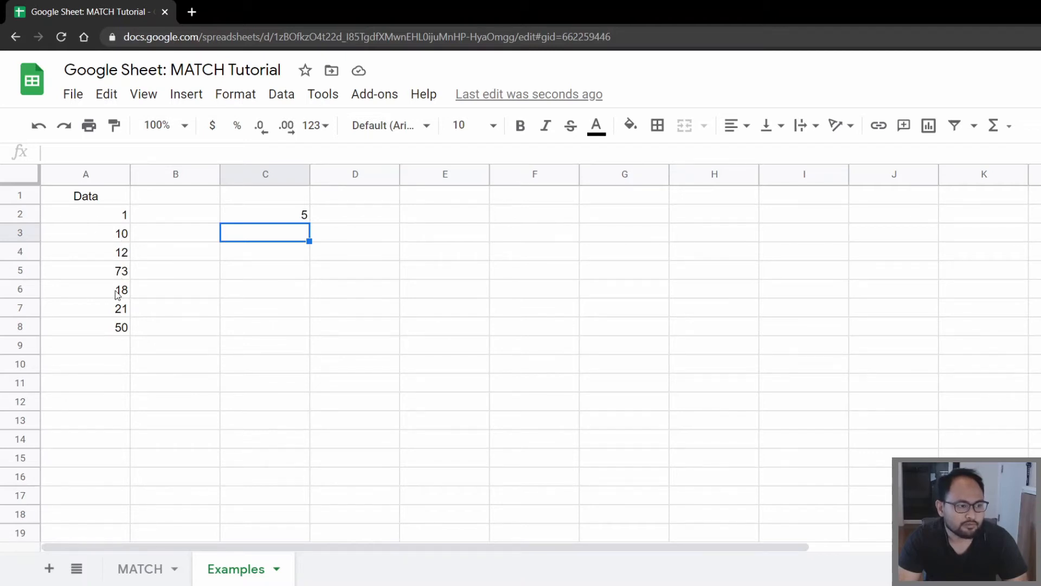
{"action": "left_click", "coordinate": [264, 217]}
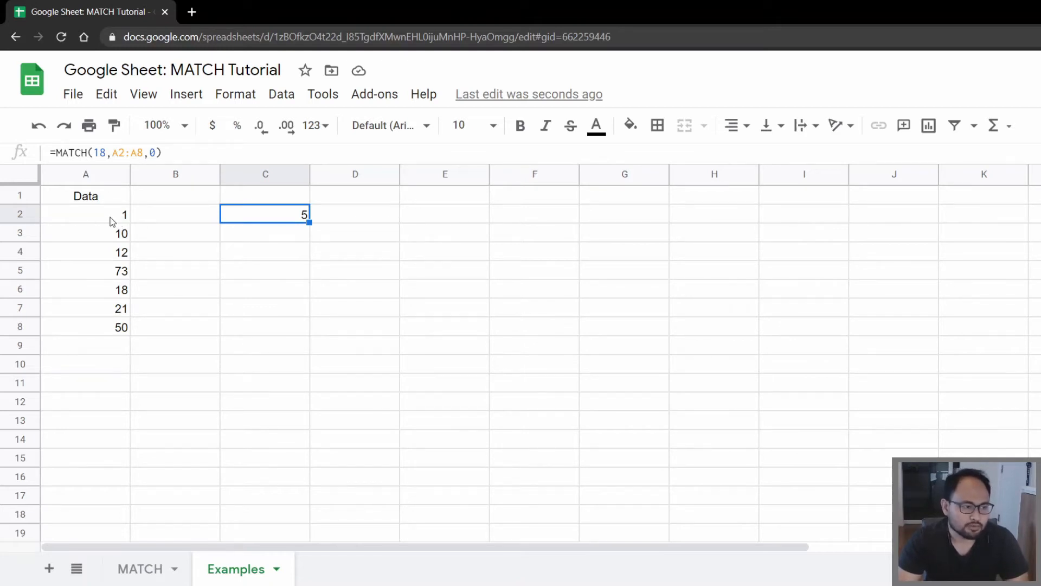
Step: Enter the heading "max value" in cell D1
{"action": "left_click", "coordinate": [395, 199]}
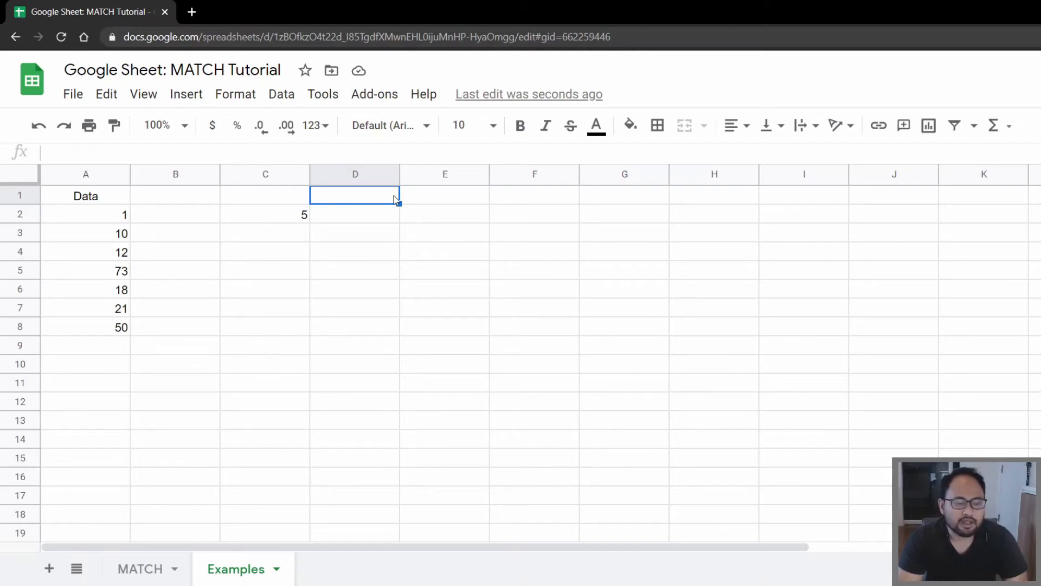
{"action": "type", "text": "max "}
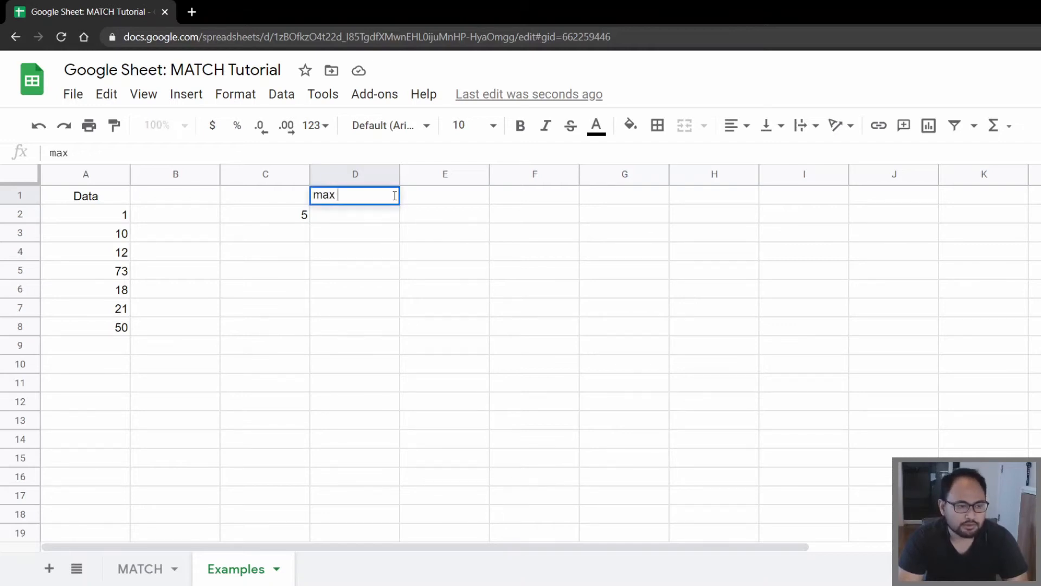
{"action": "type", "text": "value"}
{"action": "key", "text": "Return"}
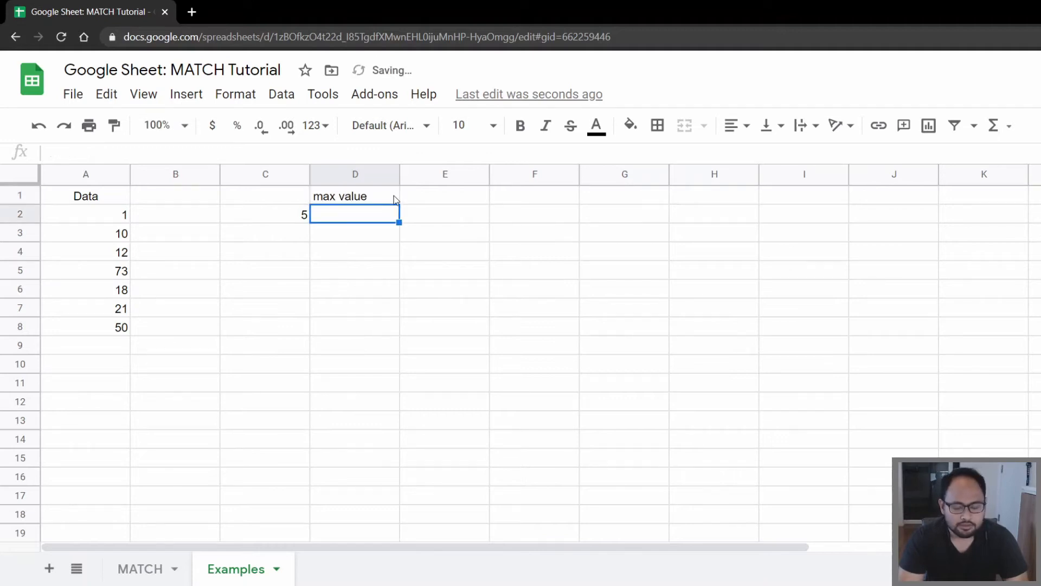
Step: Enter a MAX formula in D2 that returns the largest number in A2:A8
{"action": "type", "text": "=max"}
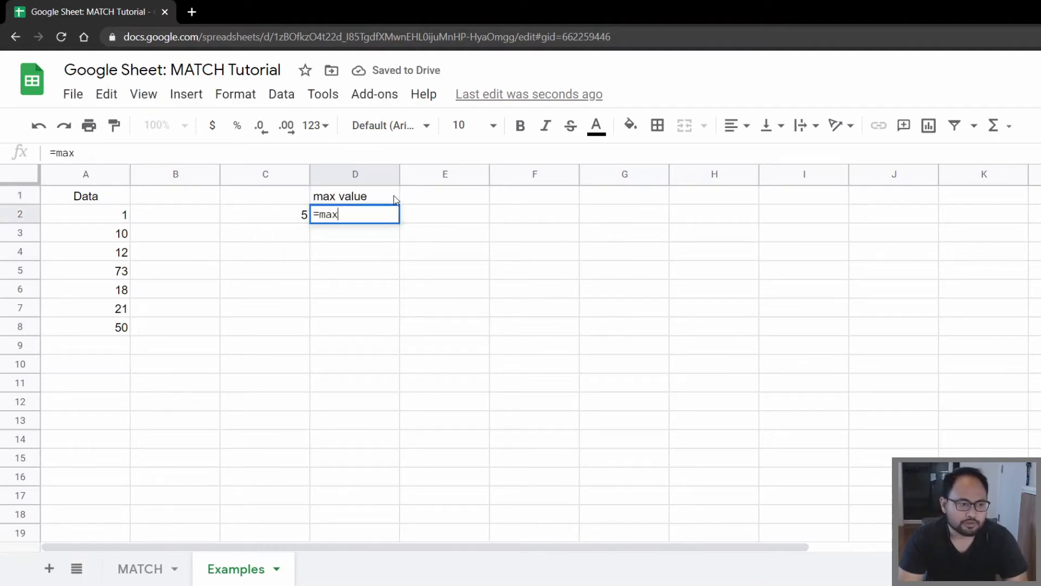
{"action": "key", "text": "Tab"}
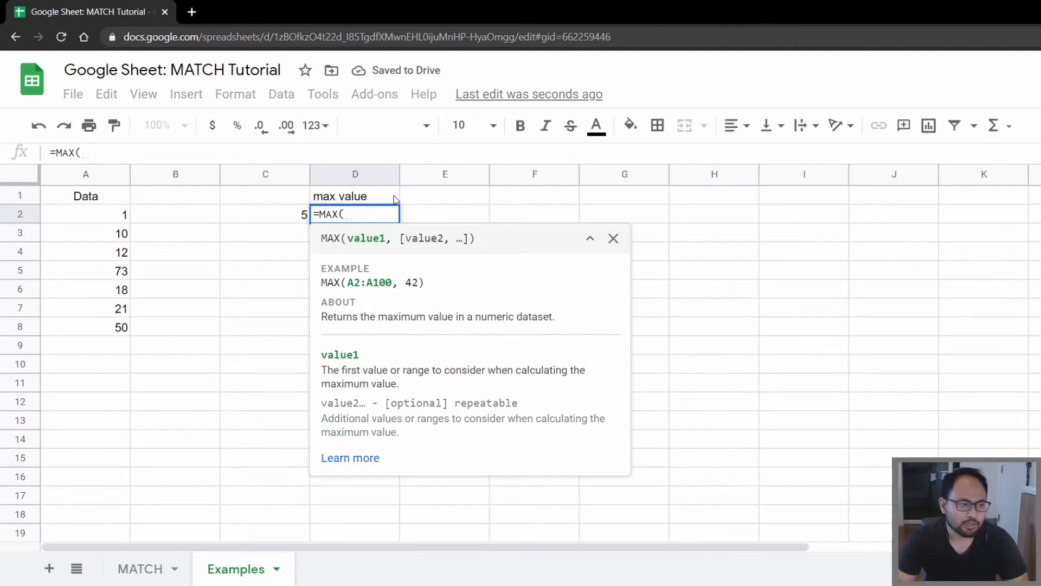
{"action": "type", "text": "A2:A8"}
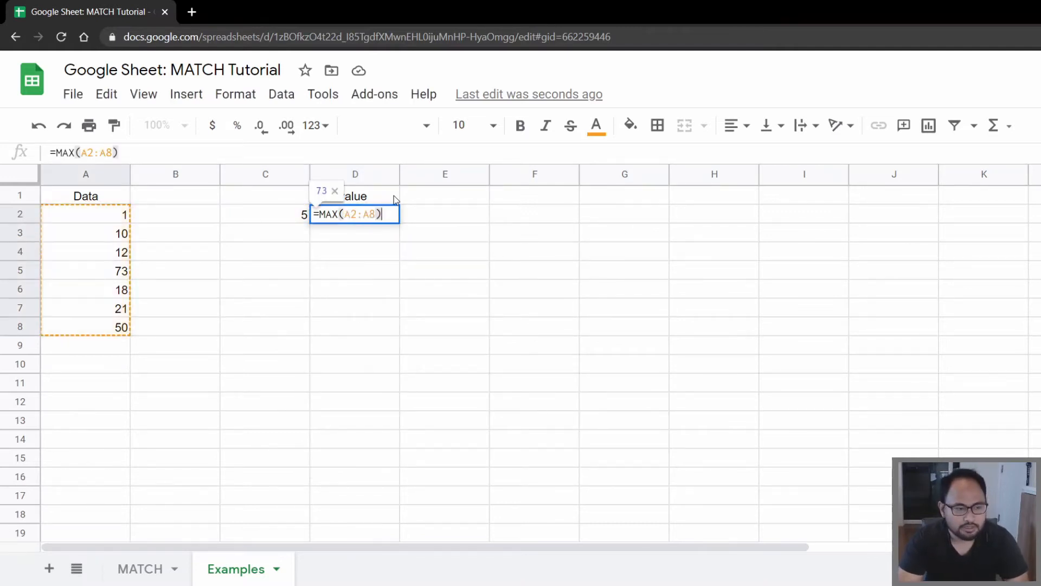
{"action": "key", "text": "Return"}
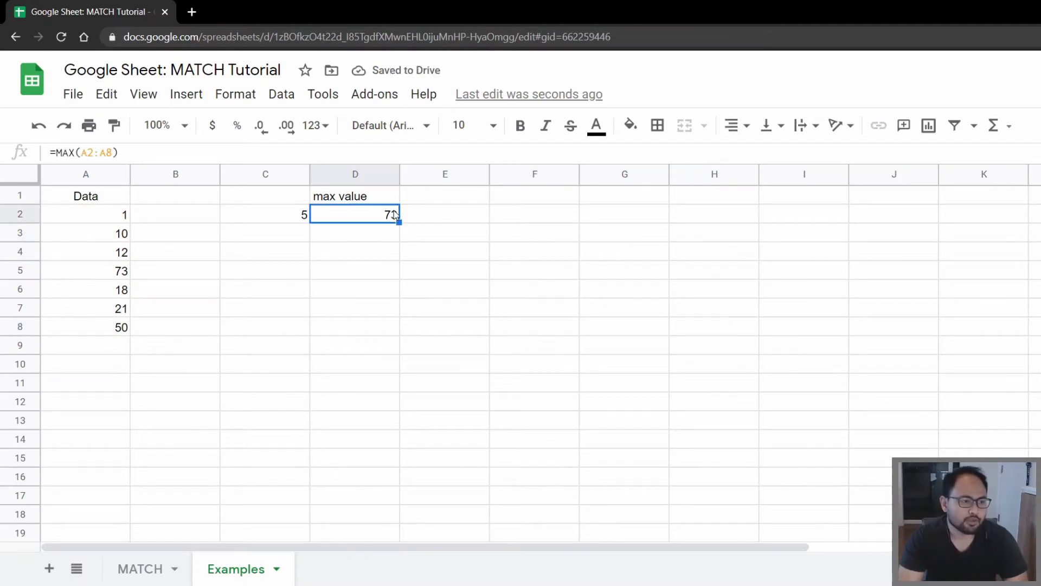
Step: Wrap the MAX formula in D2 in a MATCH function, using A2:A8 as the range and 0 as the search type
{"action": "double_click", "coordinate": [395, 214]}
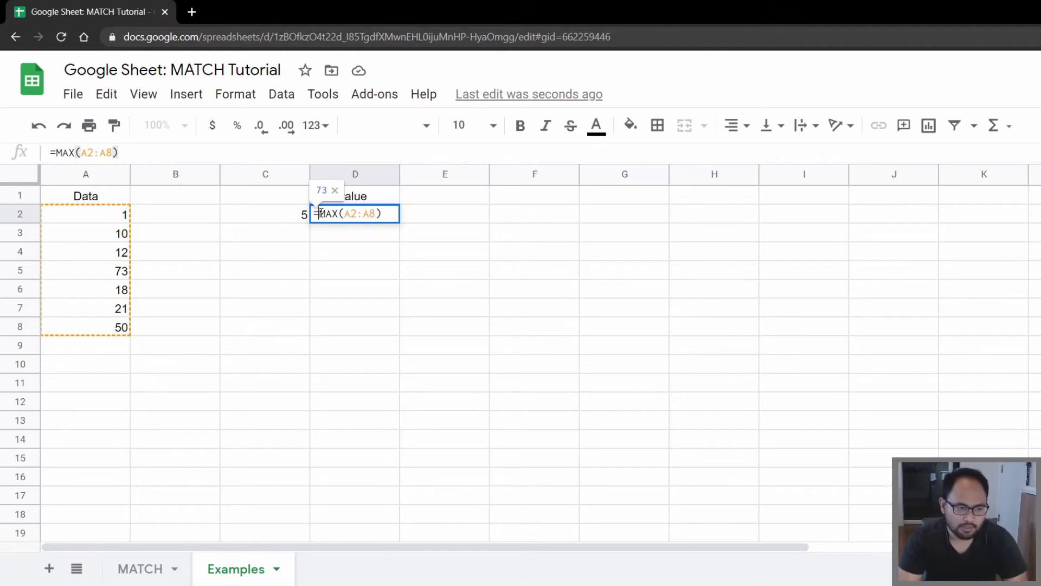
{"action": "left_click", "coordinate": [320, 213]}
{"action": "type", "text": "matc"}
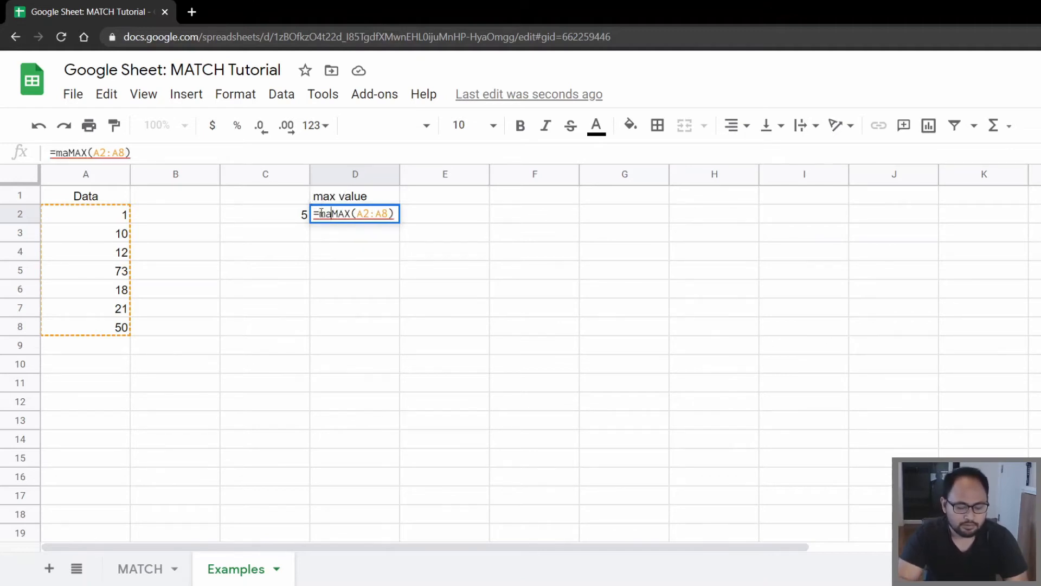
{"action": "type", "text": "h("}
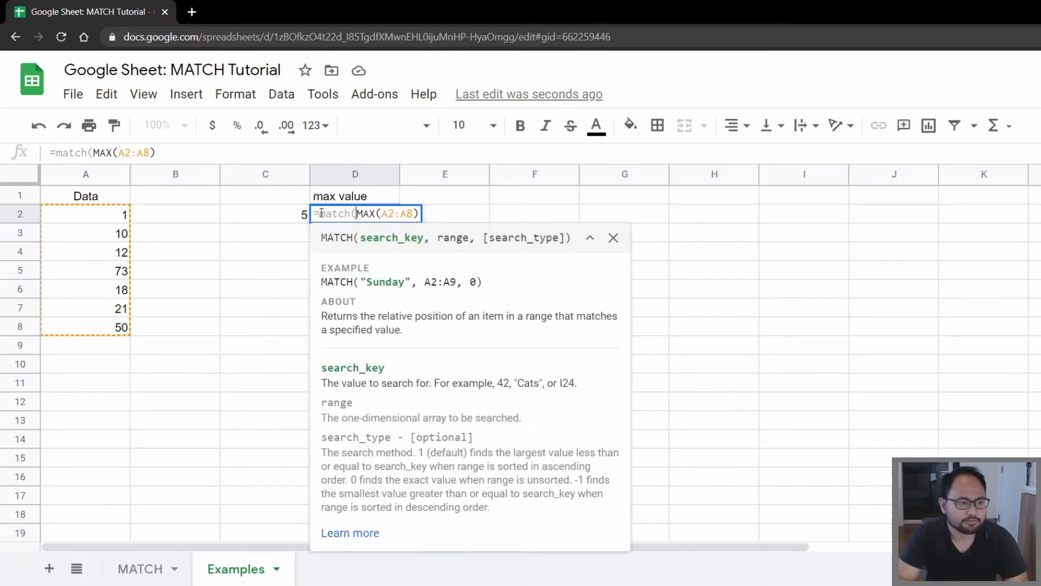
{"action": "key", "text": "Right"}
{"action": "key", "text": "Right"}
{"action": "key", "text": "Right"}
{"action": "key", "text": "Right"}
{"action": "key", "text": "Right"}
{"action": "key", "text": "Right"}
{"action": "key", "text": "Right"}
{"action": "key", "text": "Right"}
{"action": "key", "text": "Right"}
{"action": "key", "text": "Right"}
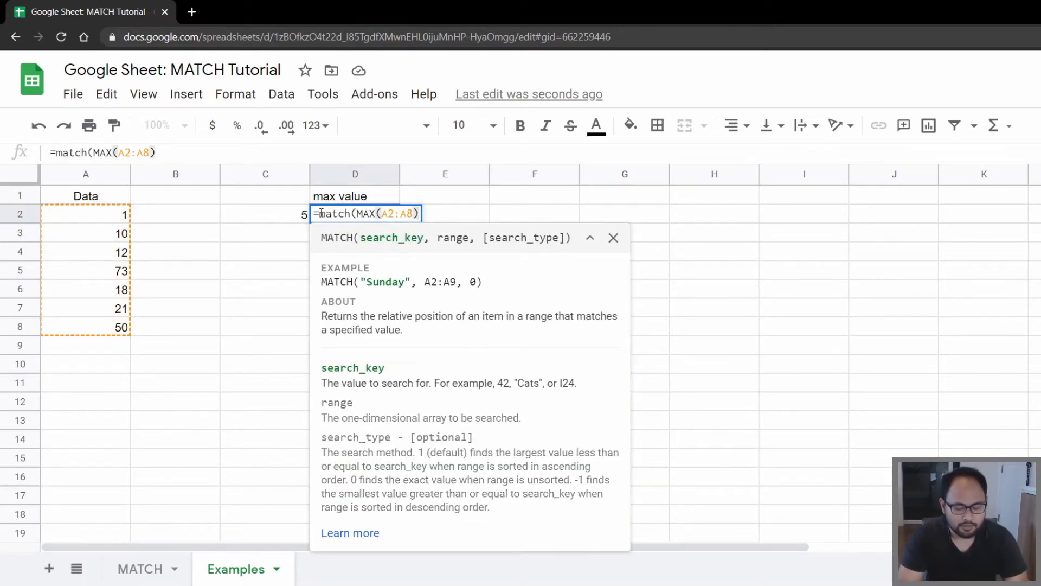
{"action": "type", "text": ","}
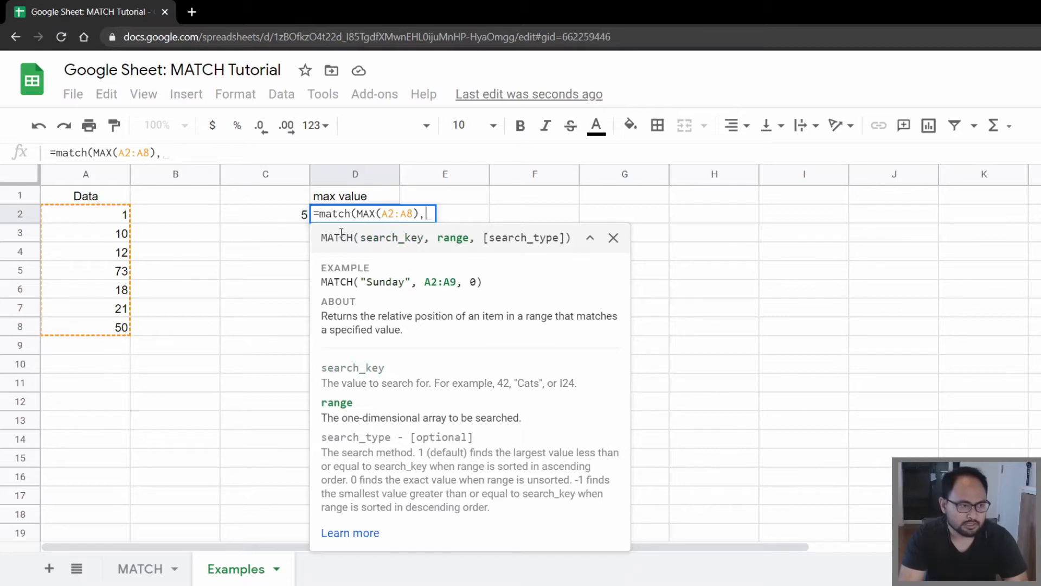
{"action": "left_click_drag", "start_coordinate": [107, 216], "coordinate": [108, 327]}
{"action": "type", "text": ","}
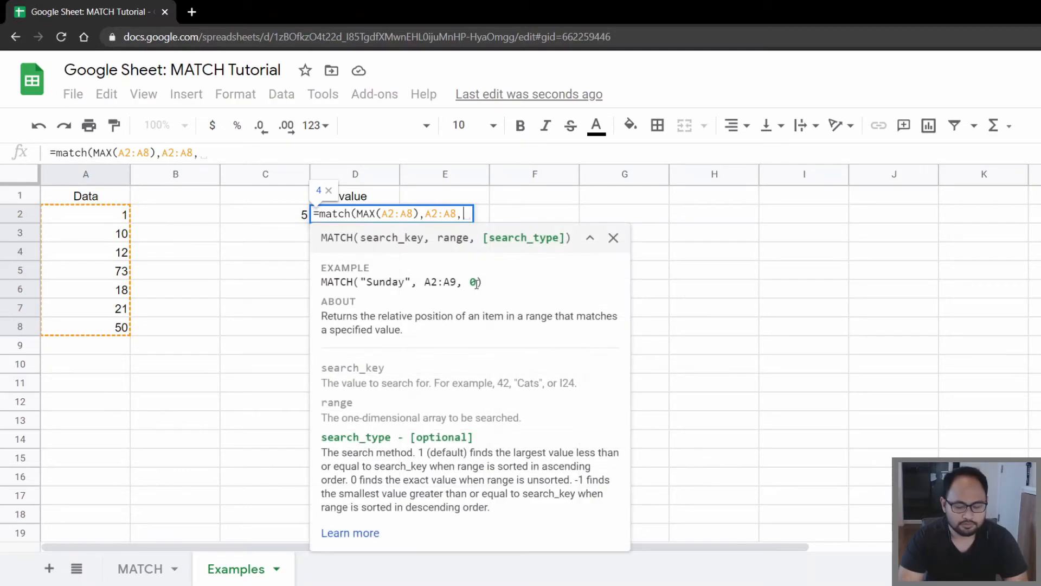
{"action": "type", "text": "0)"}
{"action": "key", "text": "Return"}
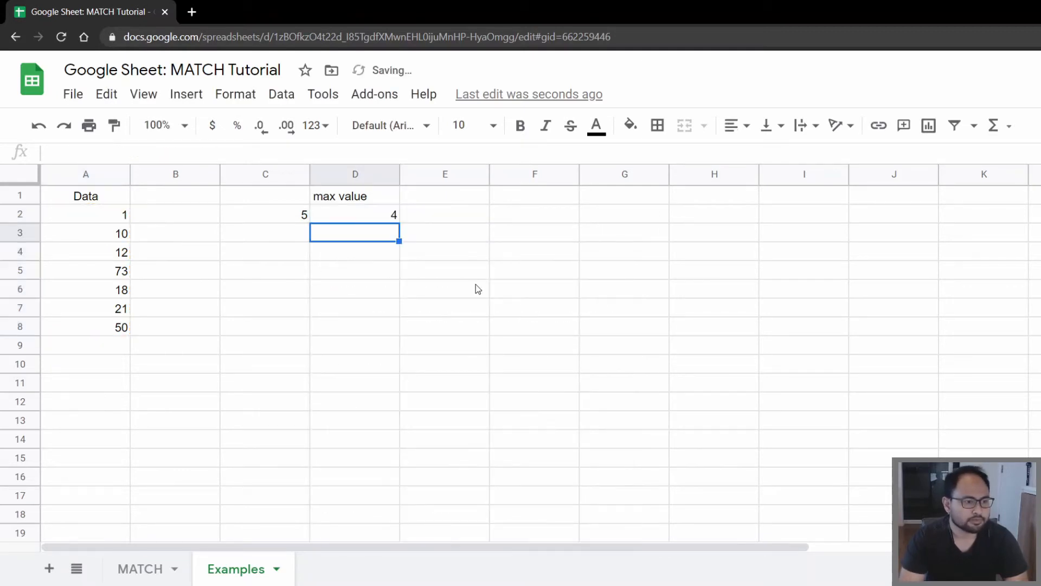
{"action": "left_click", "coordinate": [394, 216]}
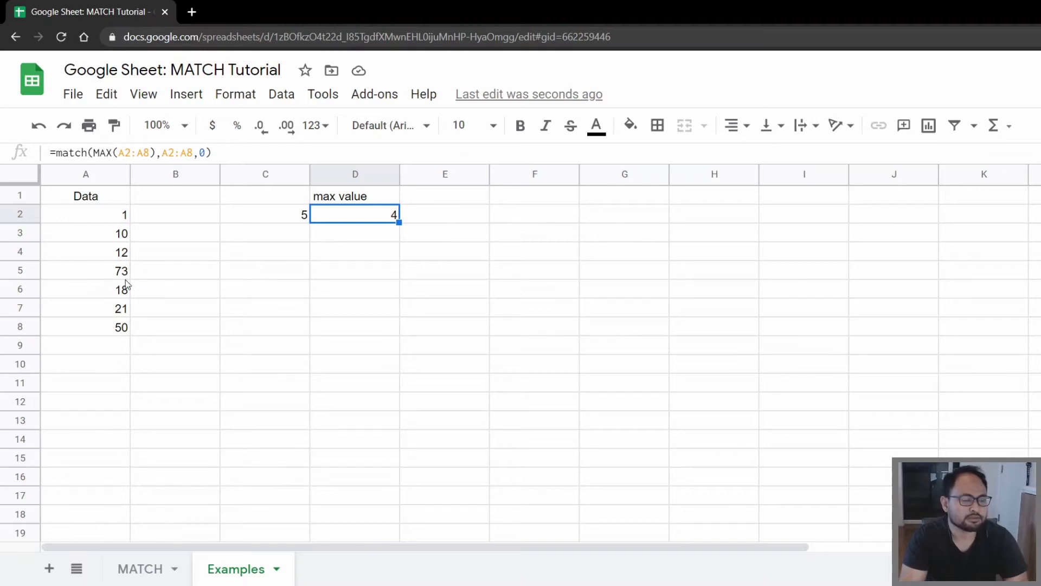
Step: Enter the heading "min value" in cell E1
{"action": "left_click", "coordinate": [461, 202]}
{"action": "type", "text": "min va"}
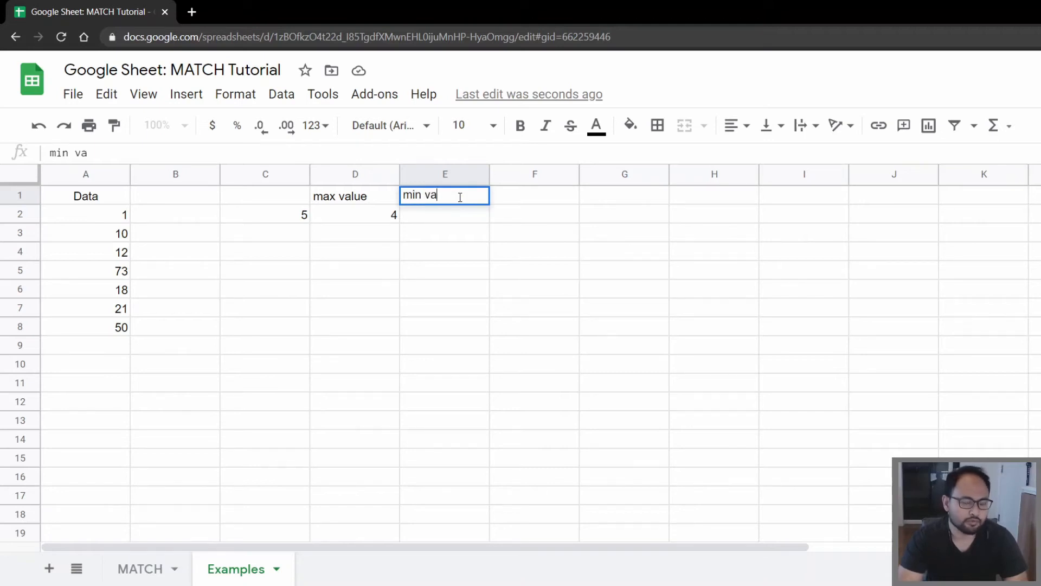
{"action": "type", "text": "lue"}
{"action": "key", "text": "Return"}
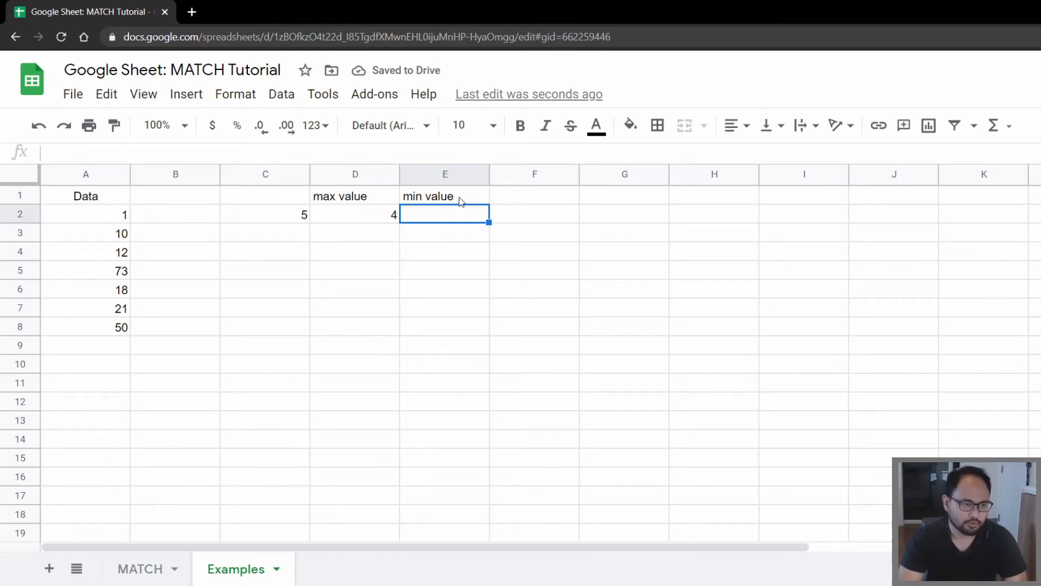
Step: Enter a MIN formula in E2 that returns the smallest number in A2:A8
{"action": "type", "text": "=MIN("}
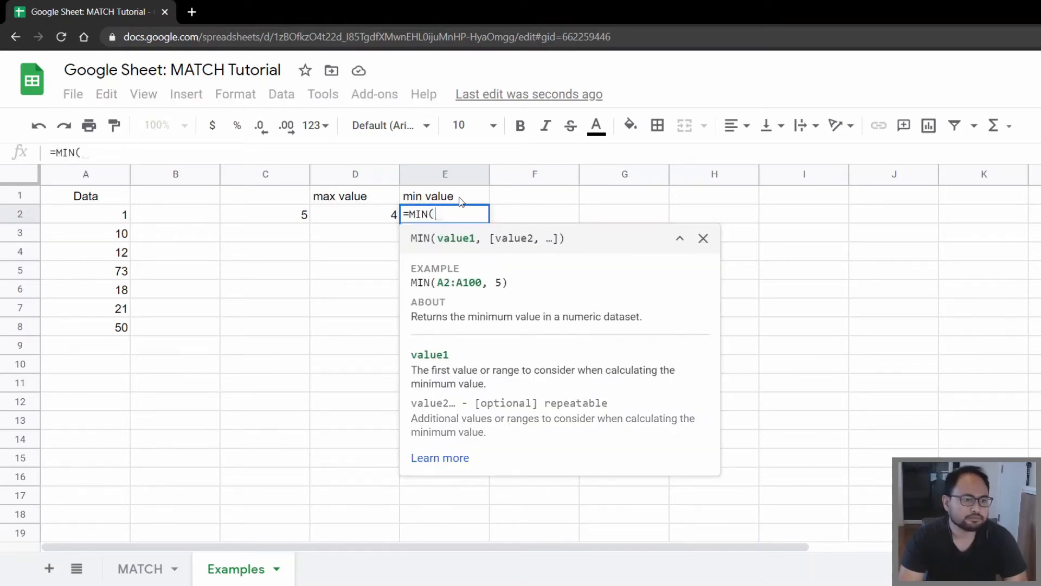
{"action": "key", "text": "Left"}
{"action": "key", "text": "Left"}
{"action": "key", "text": "Left"}
{"action": "key", "text": "Left"}
{"action": "key", "text": "ctrl+shift+Down"}
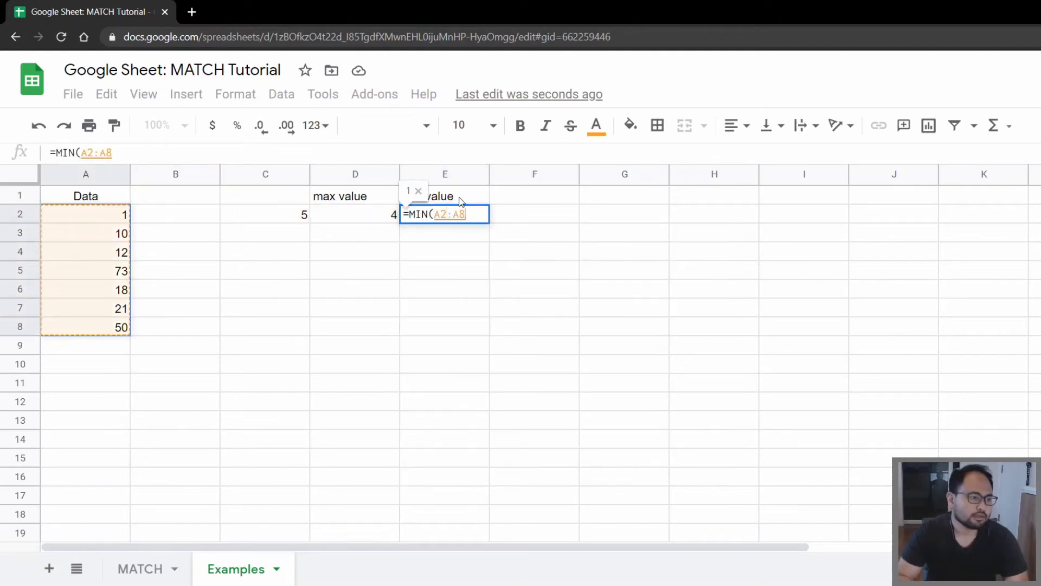
{"action": "key", "text": "Return"}
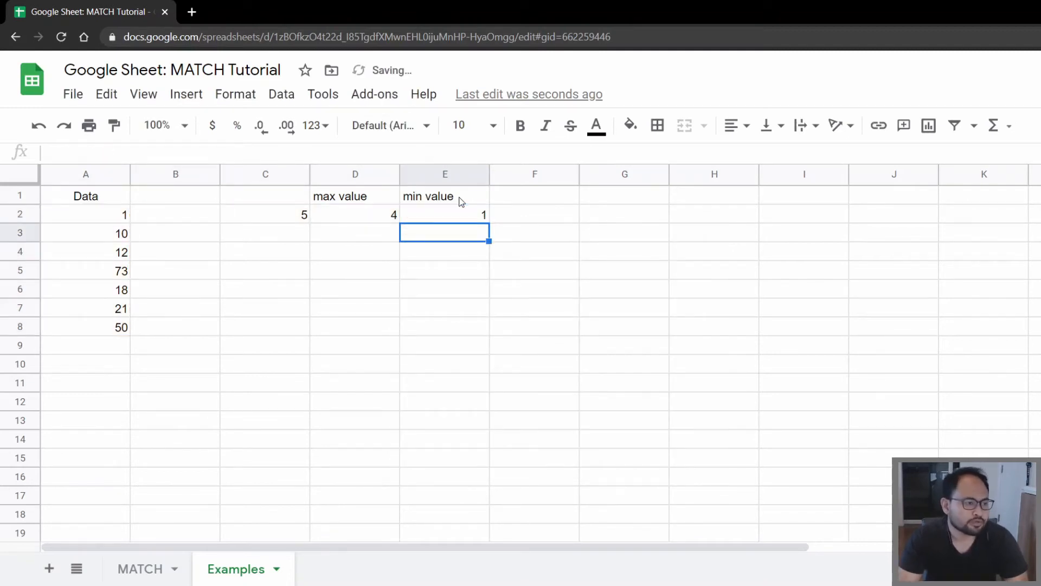
Step: Wrap the MIN formula in E2 in a MATCH function, using A2:A8 as the range and 0 as the search type
{"action": "double_click", "coordinate": [421, 211]}
{"action": "left_click", "coordinate": [408, 213]}
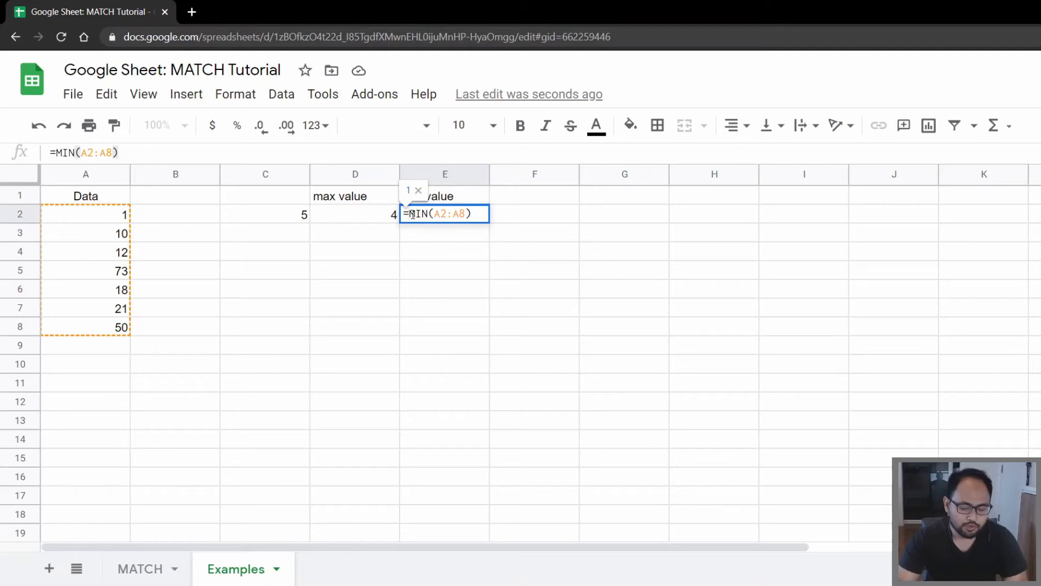
{"action": "type", "text": "match("}
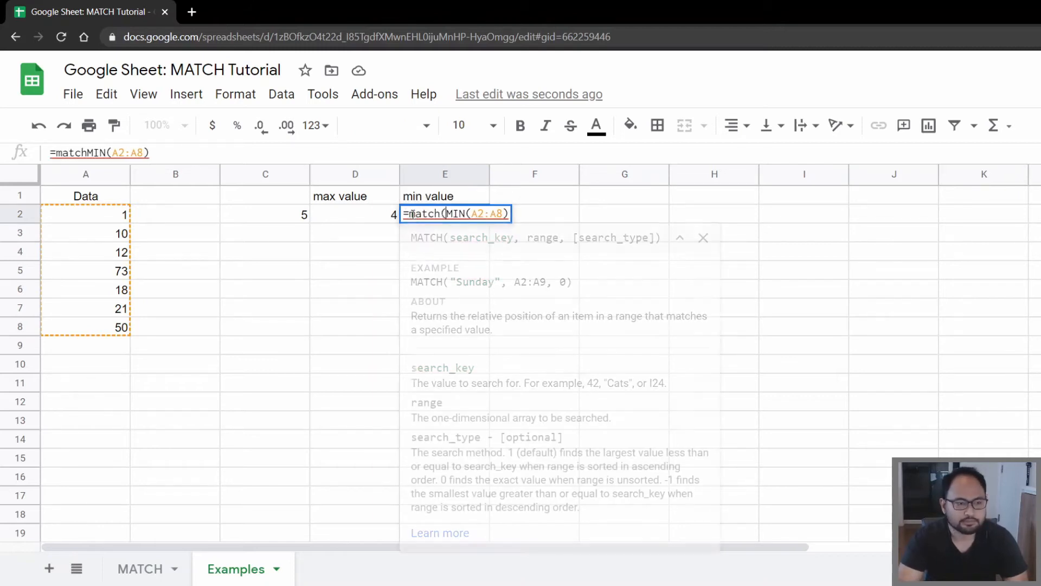
{"action": "key", "text": "Right"}
{"action": "key", "text": "Right"}
{"action": "key", "text": "Right"}
{"action": "key", "text": "Right"}
{"action": "key", "text": "Right"}
{"action": "key", "text": "Right"}
{"action": "key", "text": "Right"}
{"action": "key", "text": "Right"}
{"action": "key", "text": "Right"}
{"action": "key", "text": "Right"}
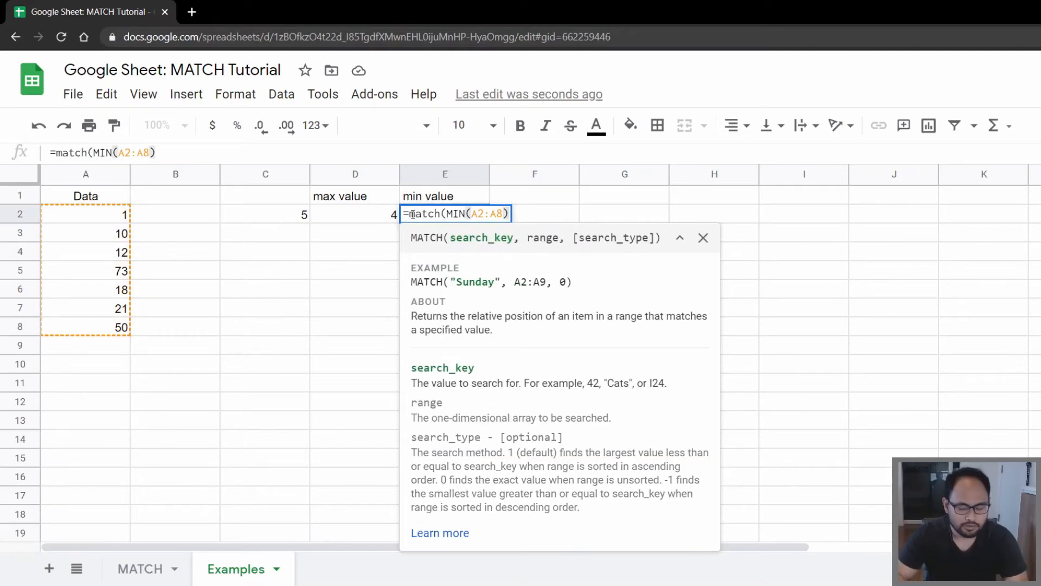
{"action": "type", "text": ","}
{"action": "key", "text": "Left"}
{"action": "key", "text": "Left"}
{"action": "key", "text": "Left"}
{"action": "key", "text": "Left"}
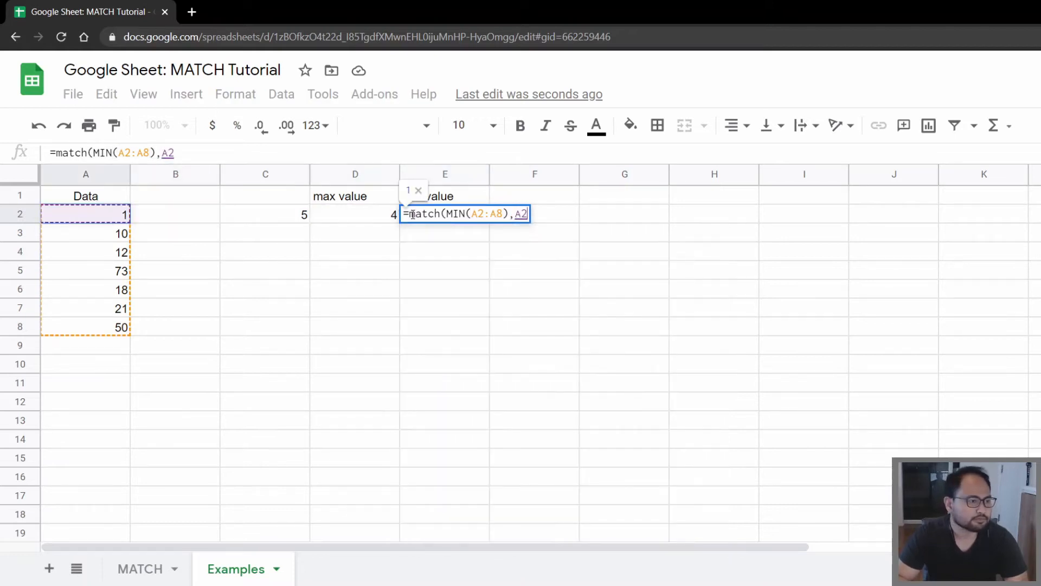
{"action": "key", "text": "ctrl+shift+Down"}
{"action": "type", "text": ","}
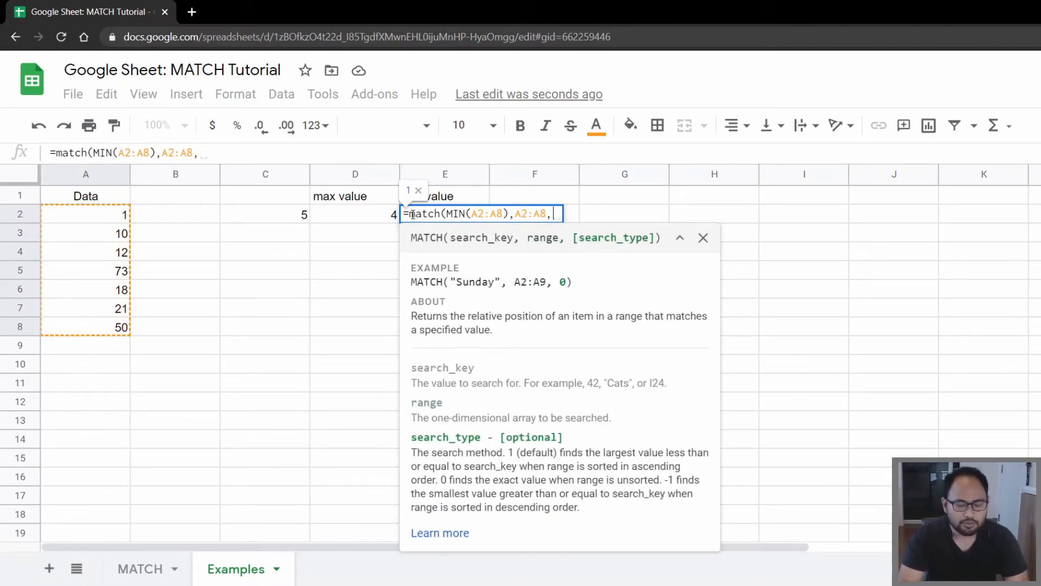
{"action": "type", "text": "0)"}
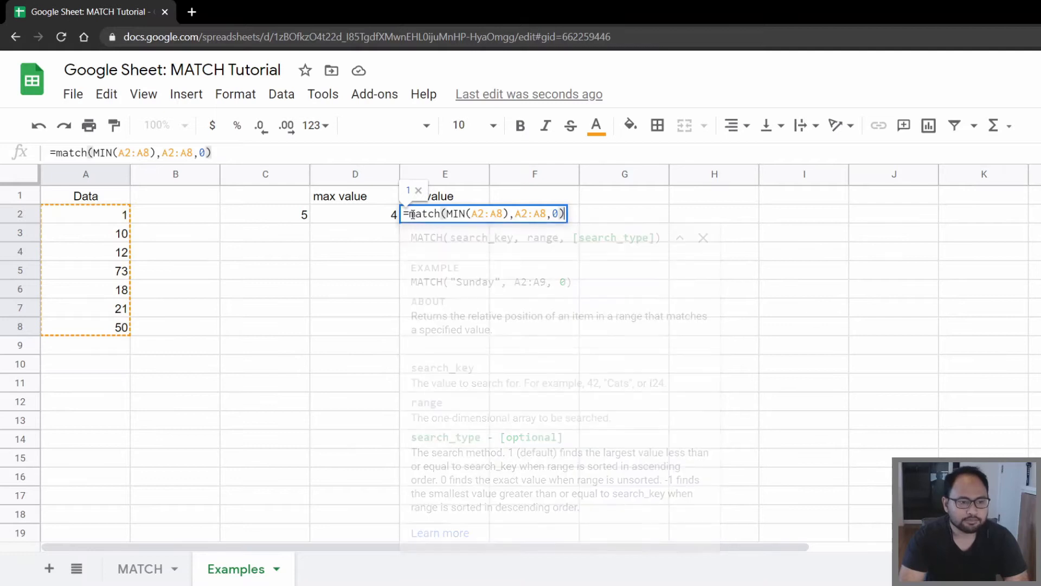
{"action": "key", "text": "Return"}
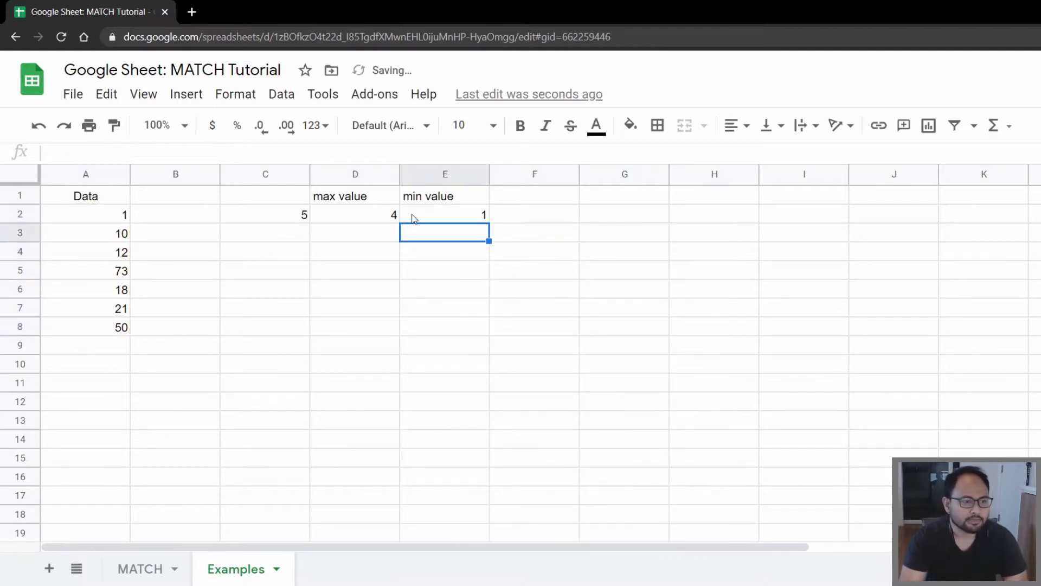
{"action": "left_click", "coordinate": [439, 216]}
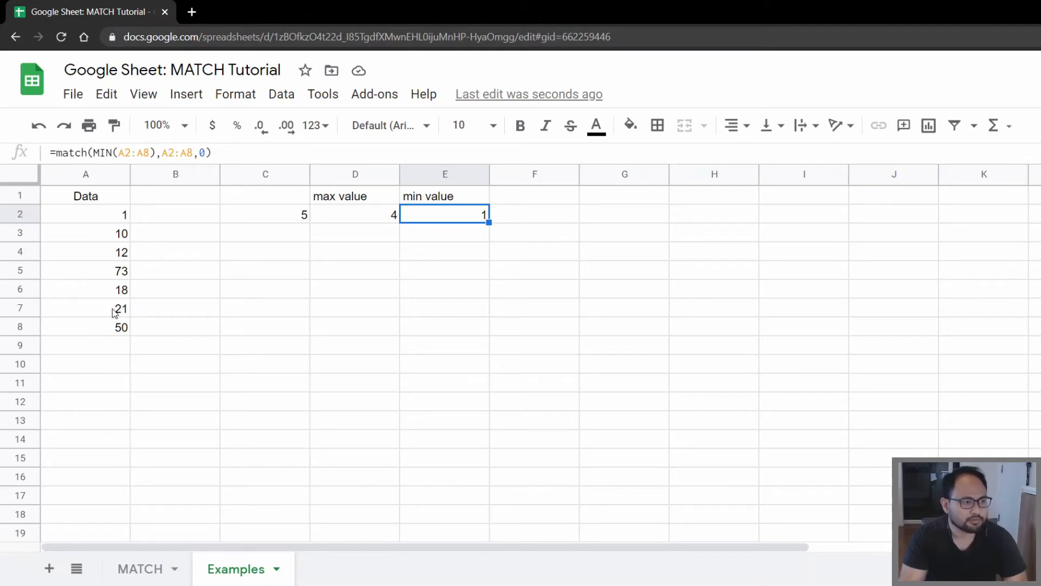
{"action": "left_click", "coordinate": [533, 216]}
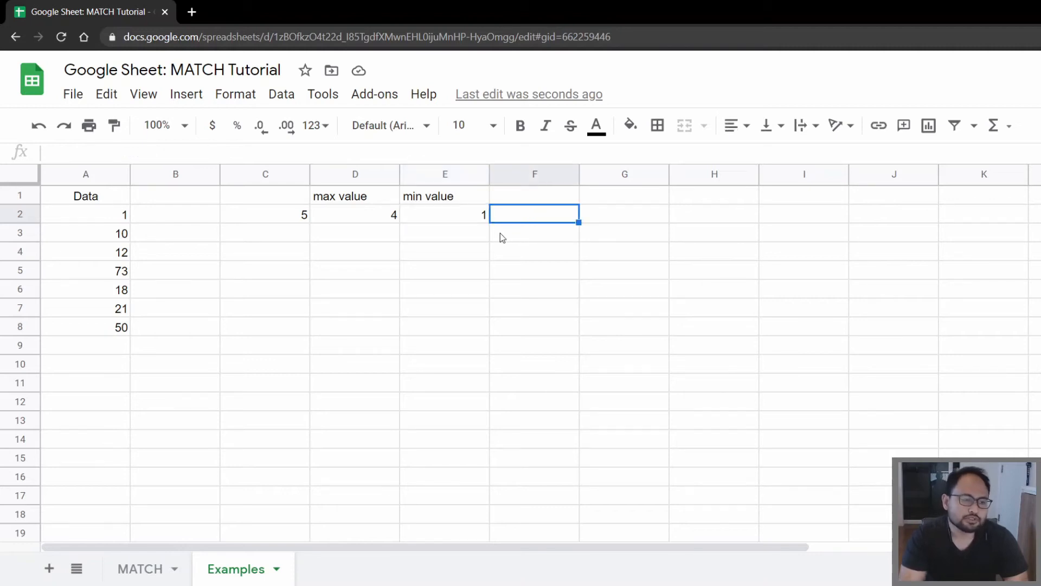
Step: On the MATCH sheet, enter the headings "Student" in B10 and "Row Position" in C10
{"action": "left_click", "coordinate": [140, 571]}
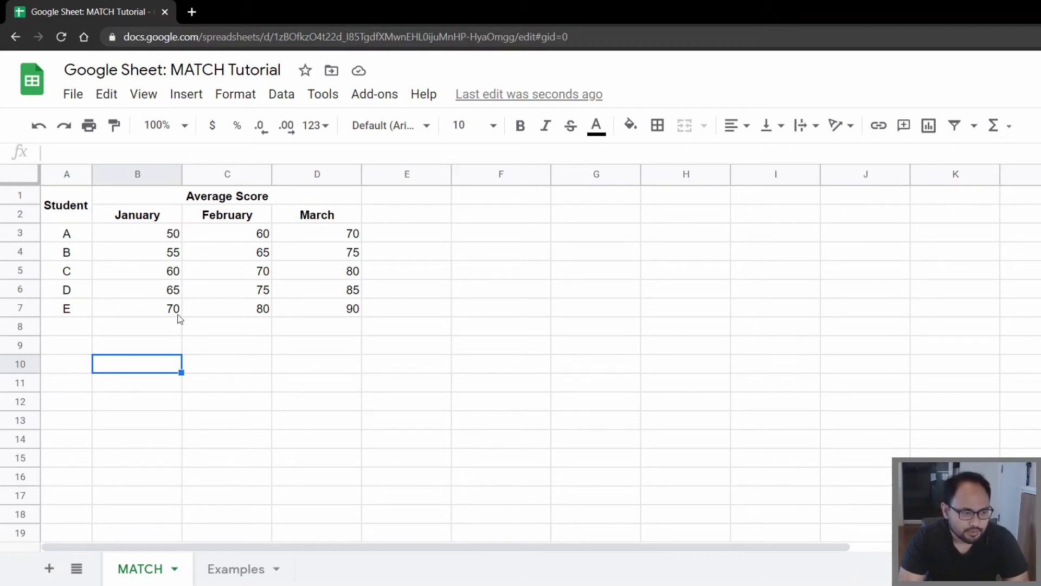
{"action": "type", "text": "S"}
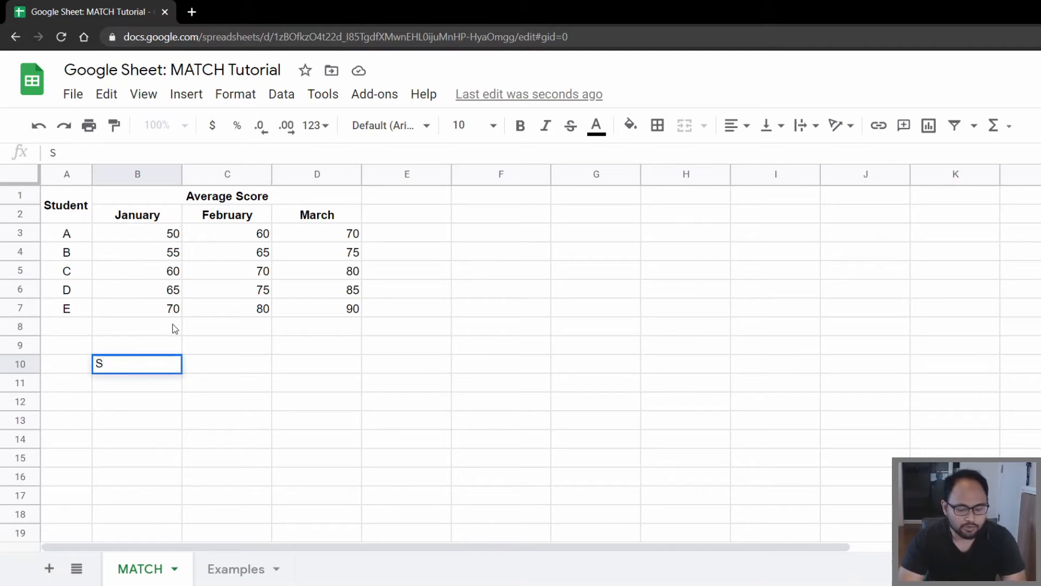
{"action": "type", "text": "tudne"}
{"action": "key", "text": "BackSpace"}
{"action": "key", "text": "BackSpace"}
{"action": "key", "text": "BackSpace"}
{"action": "type", "text": "dent"}
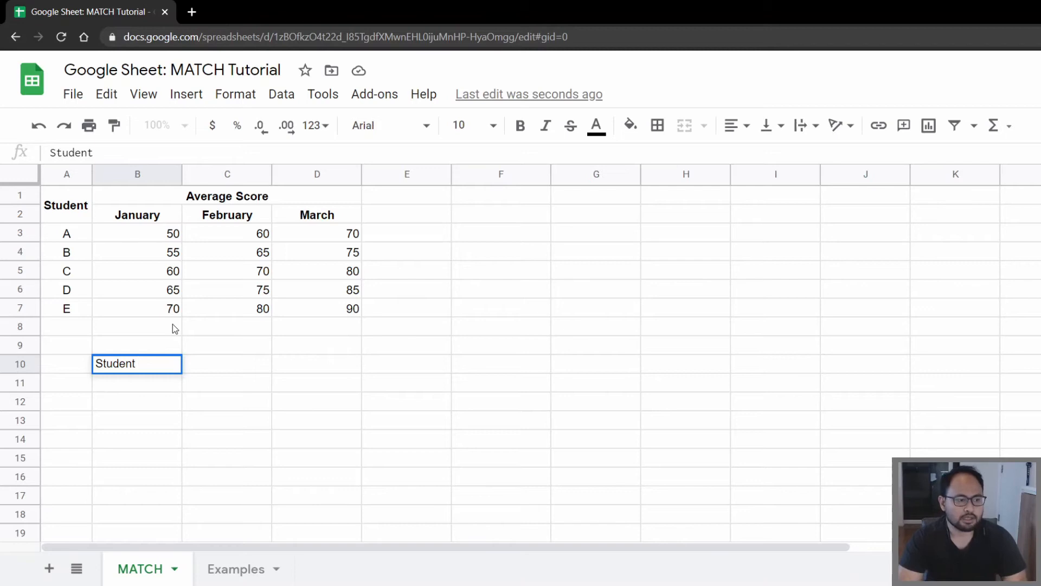
{"action": "key", "text": "Tab"}
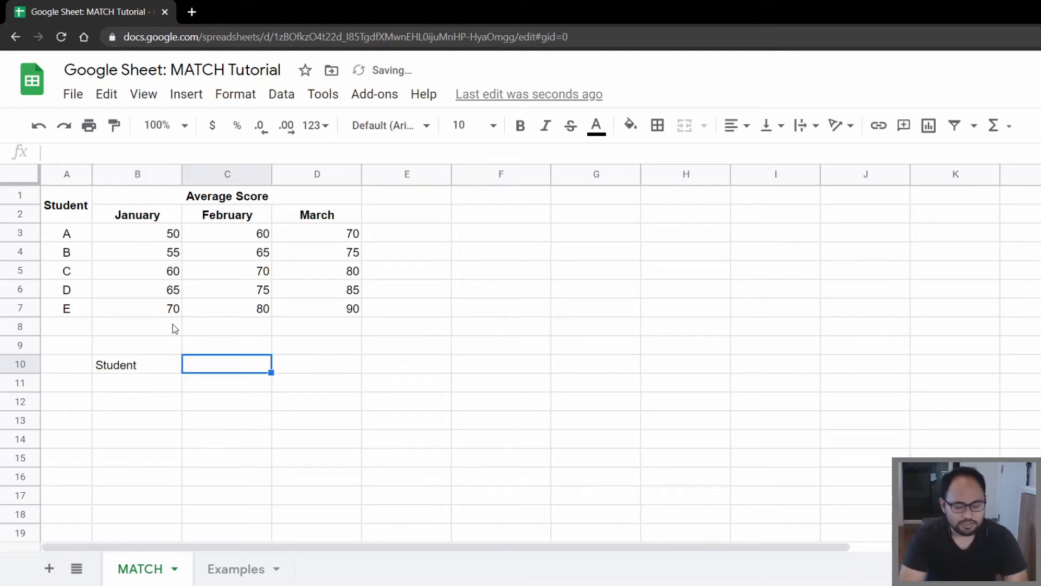
{"action": "type", "text": "Row "}
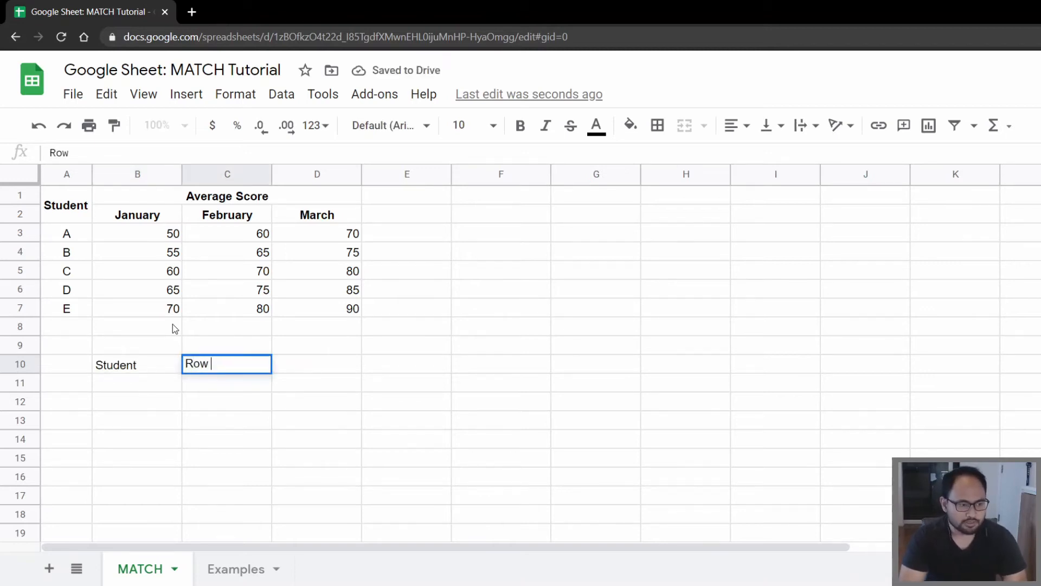
{"action": "type", "text": "Position"}
{"action": "key", "text": "Return"}
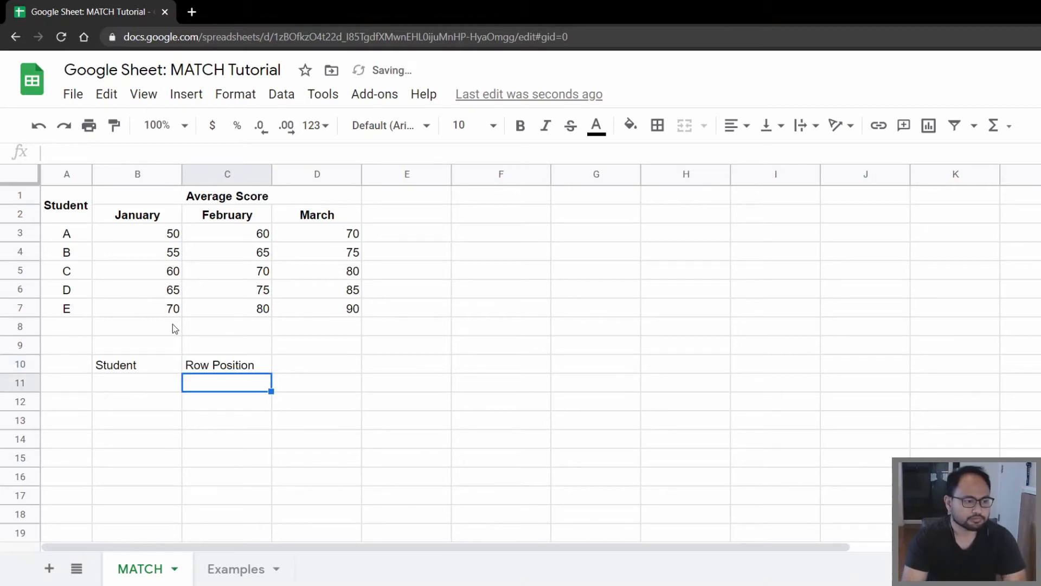
Step: Enter the student A in cell B11, under the Student heading
{"action": "key", "text": "Left"}
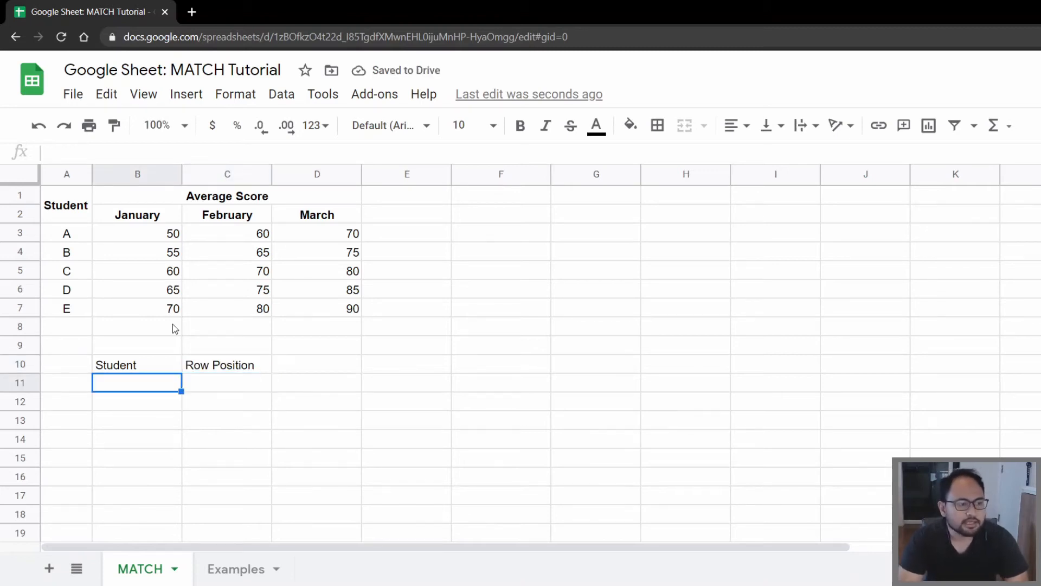
{"action": "type", "text": "A"}
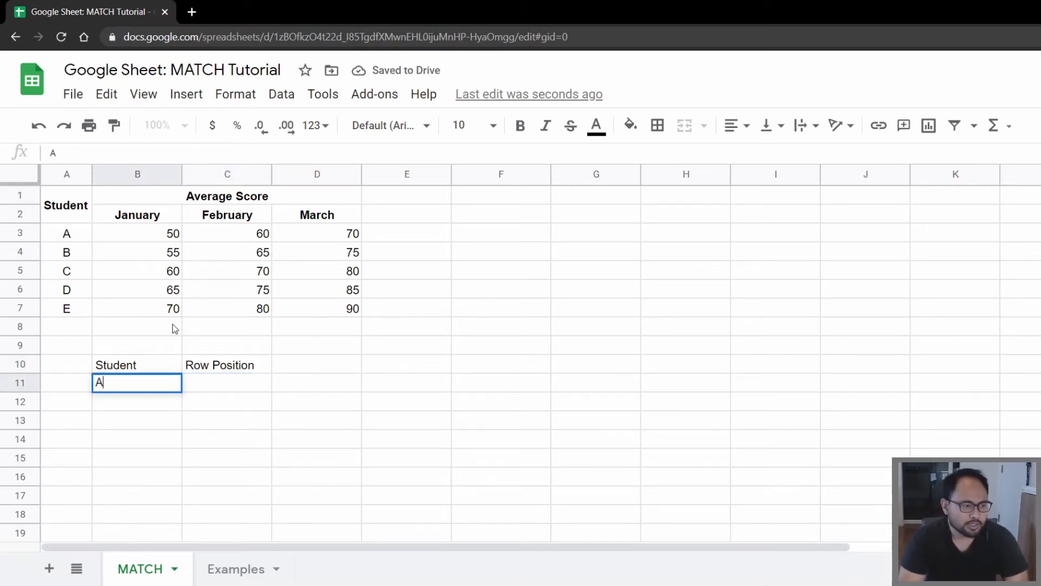
{"action": "key", "text": "Return"}
Step: Enter a MATCH formula in C11 with B11 as the search key, the absolute range $A$3:$A$7 and search type 0
{"action": "key", "text": "Up"}
{"action": "key", "text": "Right"}
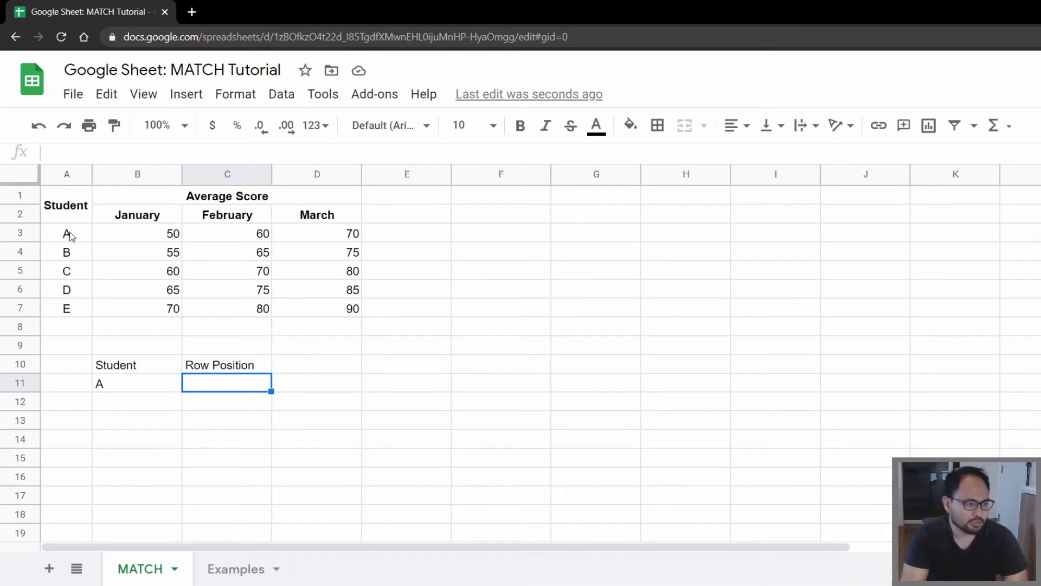
{"action": "left_click_drag", "start_coordinate": [69, 234], "coordinate": [70, 307]}
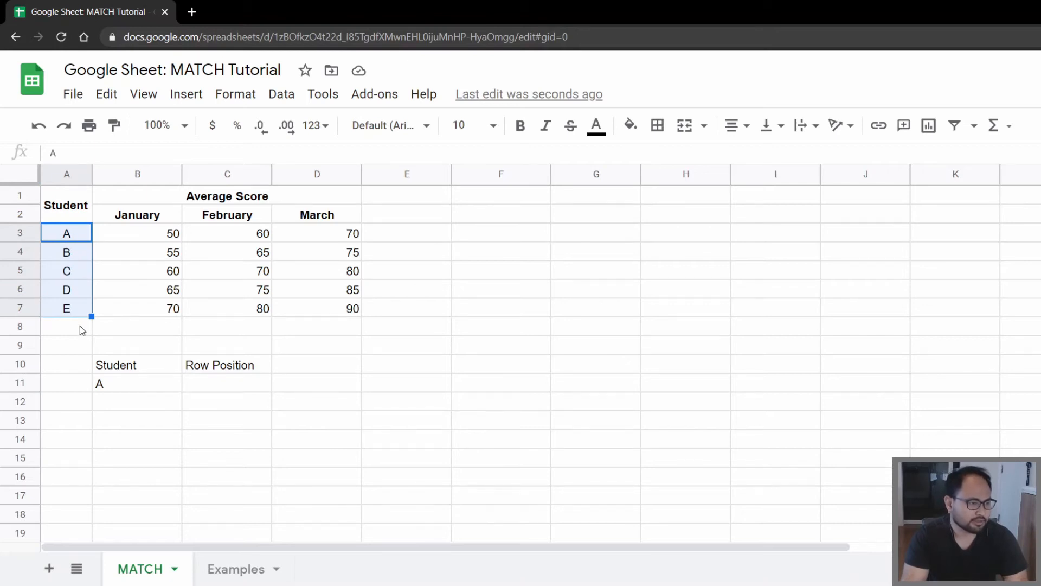
{"action": "left_click", "coordinate": [218, 388]}
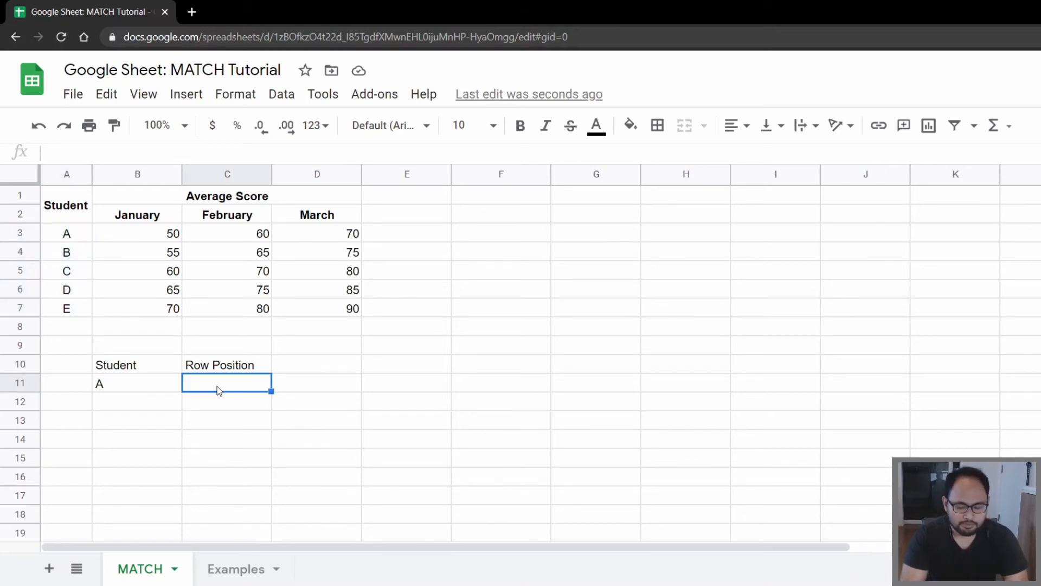
{"action": "type", "text": "=match"}
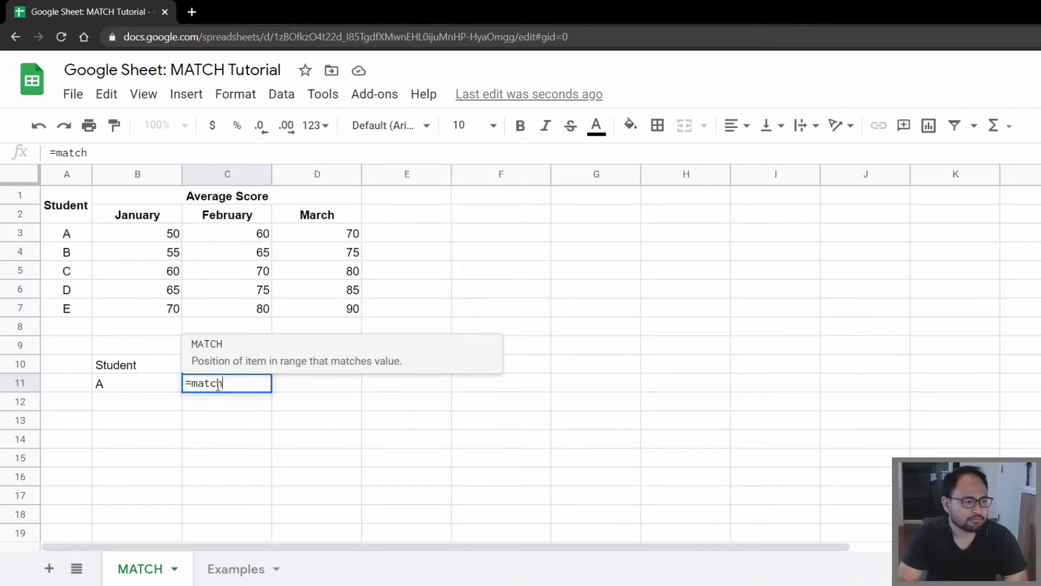
{"action": "key", "text": "Tab"}
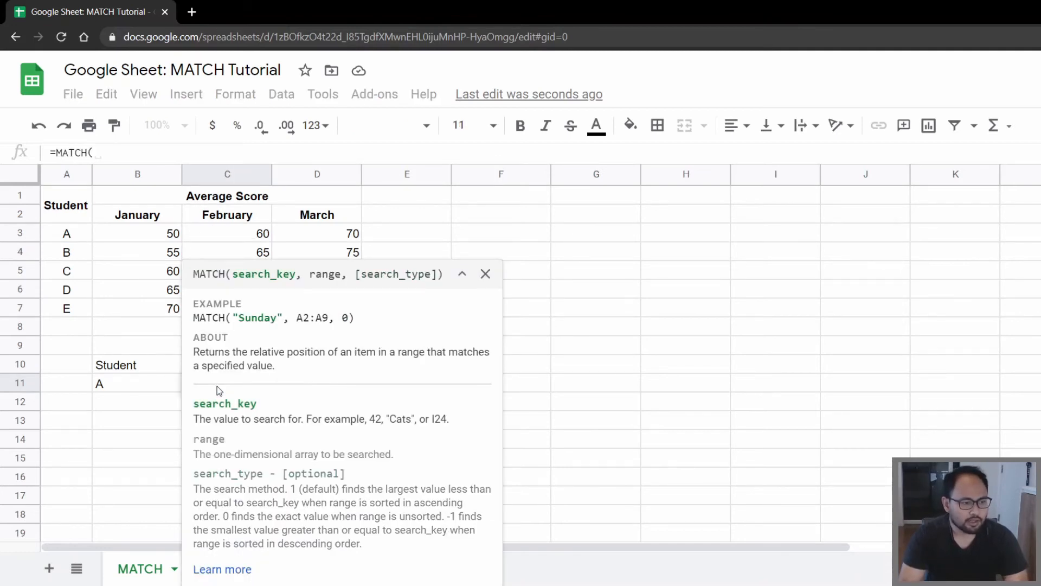
{"action": "type", "text": "B11"}
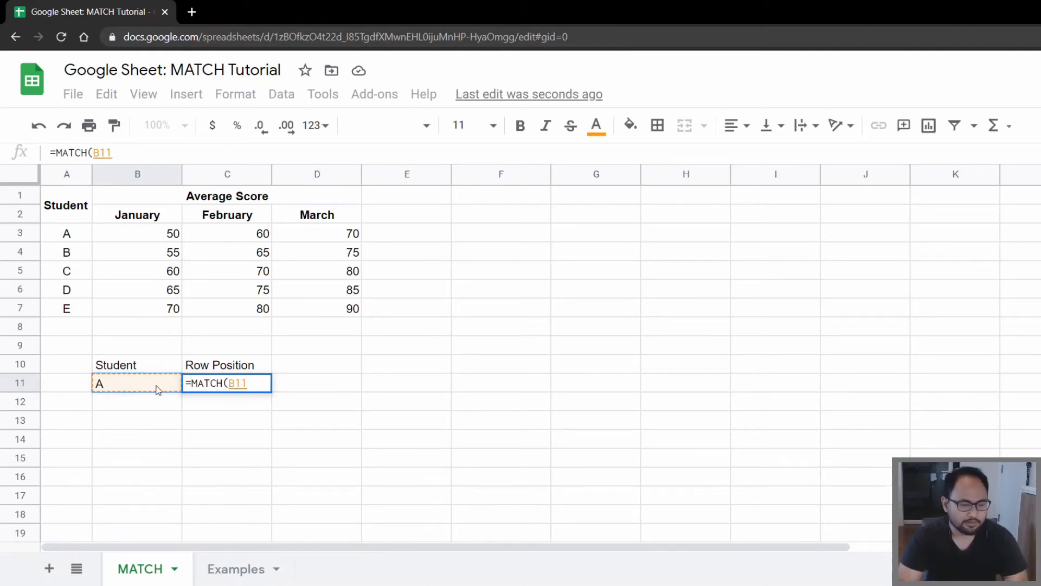
{"action": "type", "text": ","}
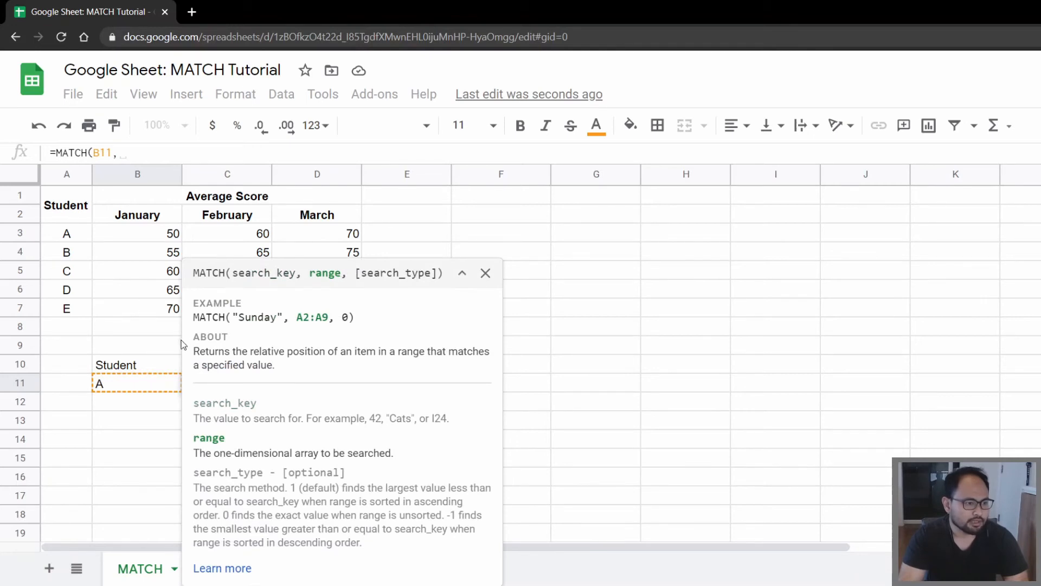
{"action": "left_click", "coordinate": [79, 239]}
{"action": "left_click_drag", "start_coordinate": [78, 238], "coordinate": [76, 310]}
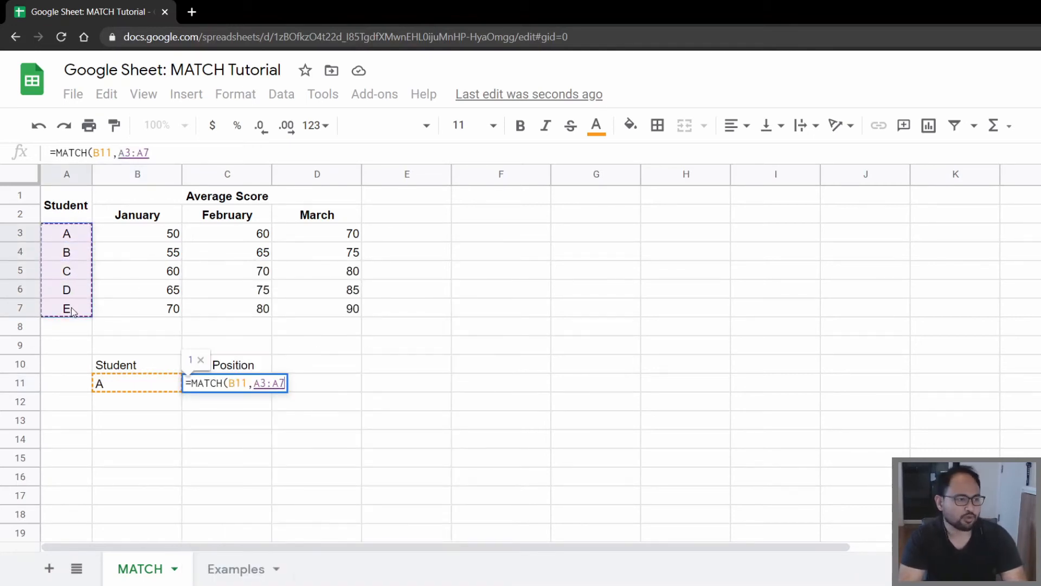
{"action": "key", "text": "F4"}
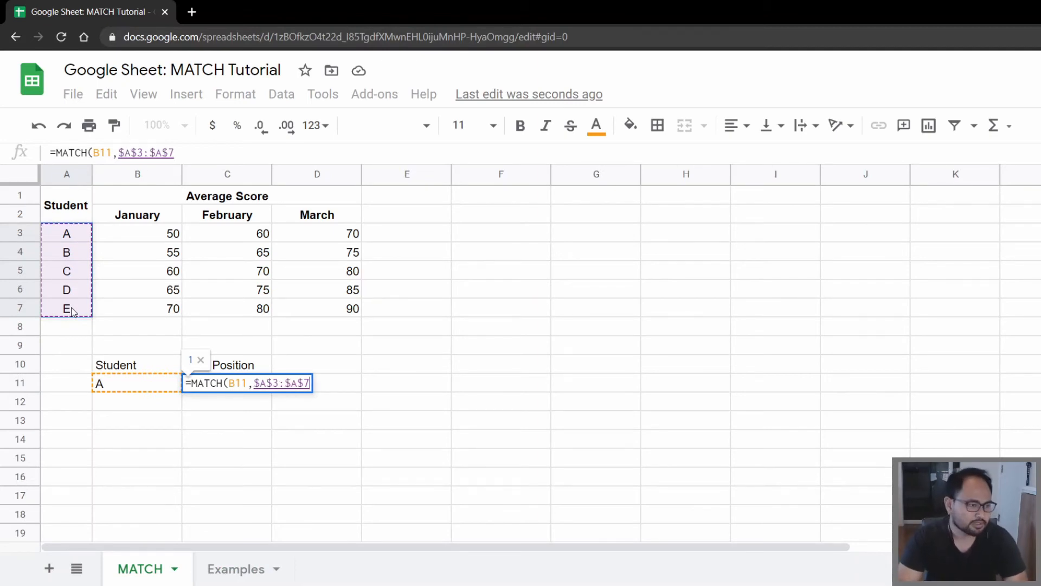
{"action": "type", "text": ","}
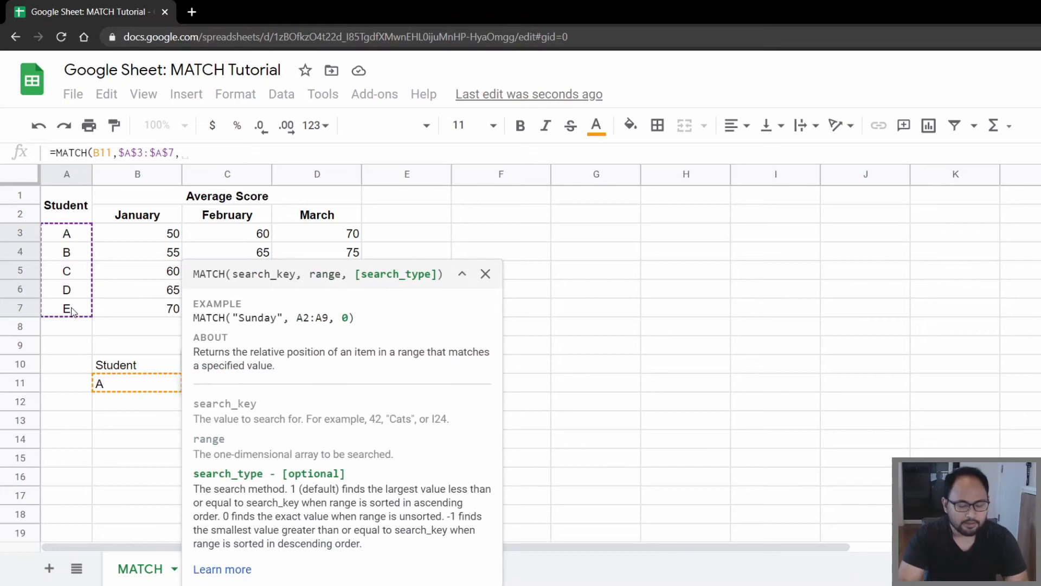
{"action": "type", "text": "0)"}
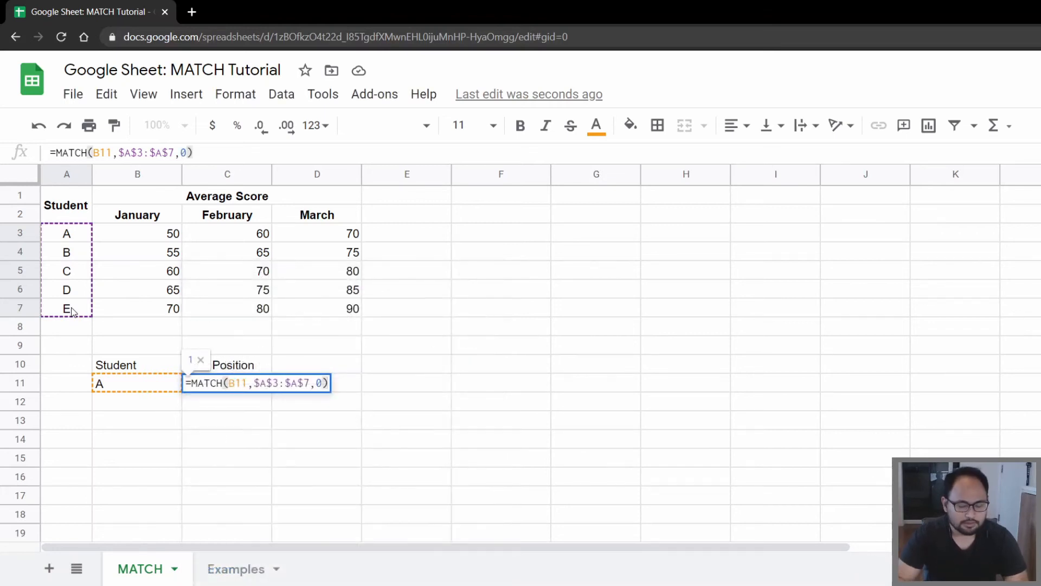
{"action": "key", "text": "Return"}
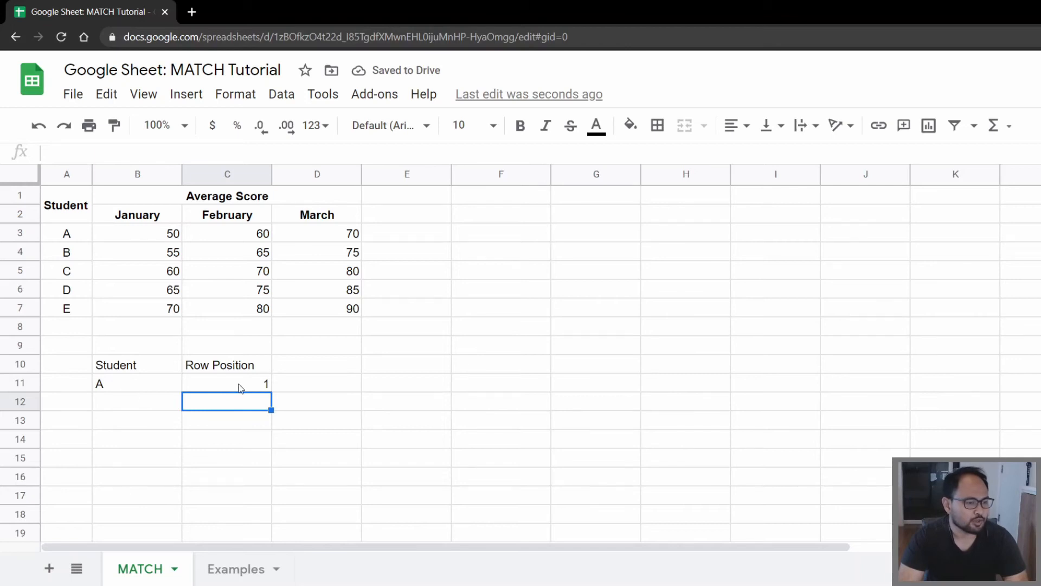
Step: Change the student in B11 to D and check the row position formula in C11
{"action": "double_click", "coordinate": [103, 385]}
{"action": "key", "text": "BackSpace"}
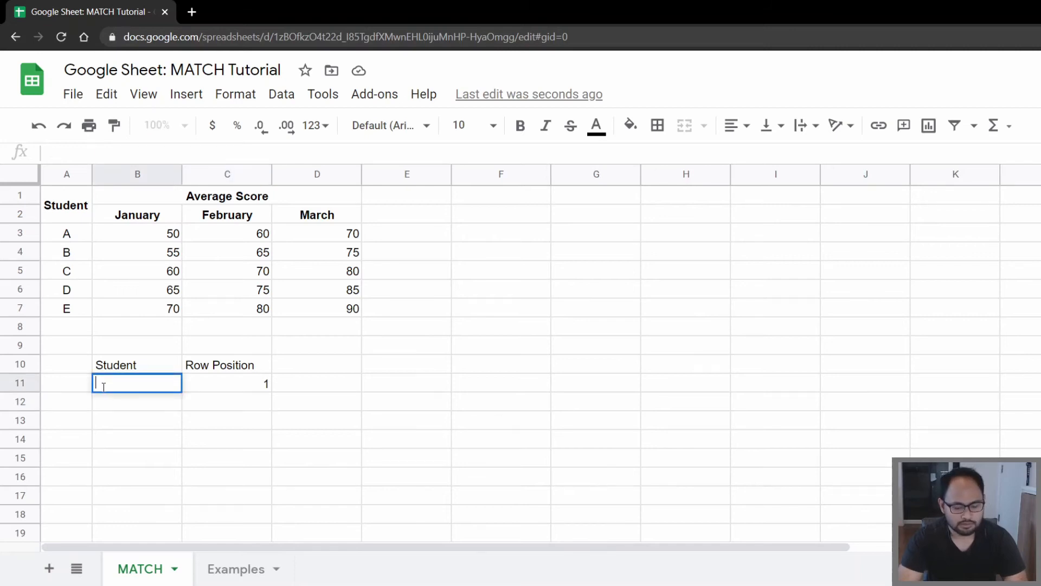
{"action": "type", "text": "D"}
{"action": "key", "text": "Return"}
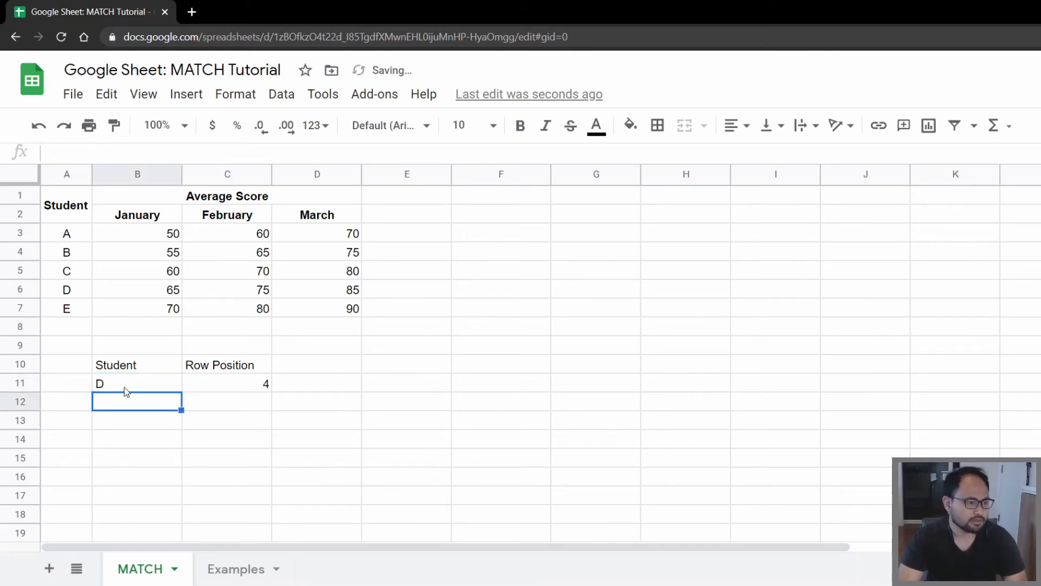
{"action": "left_click", "coordinate": [268, 387]}
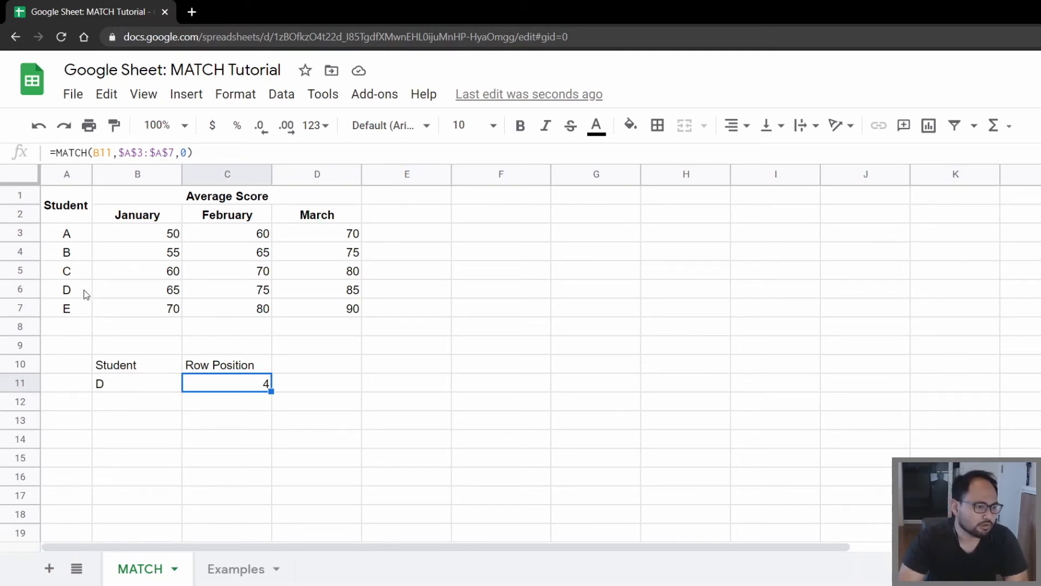
Step: Enter the headings "Month" in E10 and "Col Position" in F10
{"action": "left_click", "coordinate": [386, 371]}
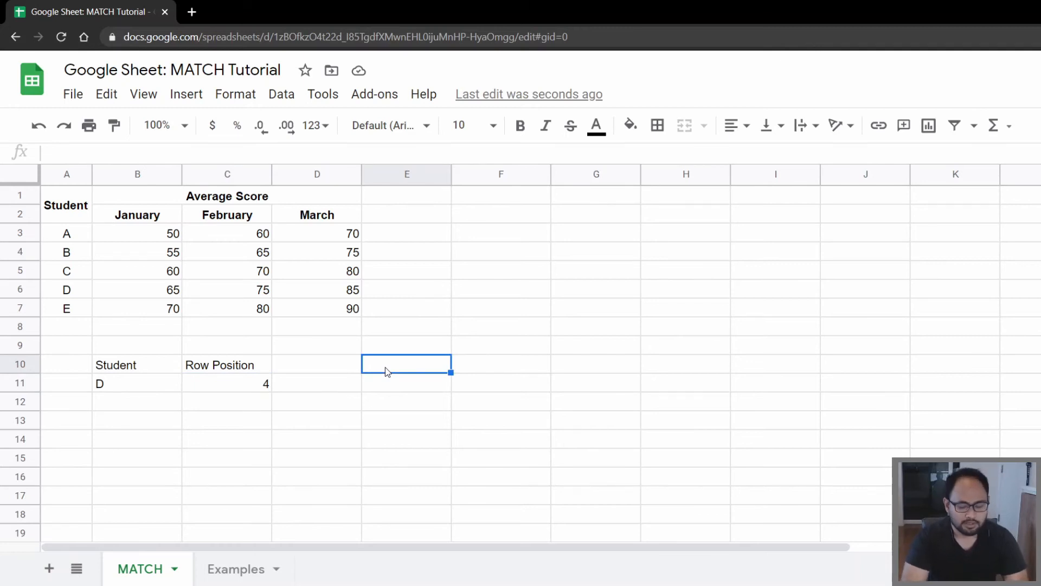
{"action": "type", "text": "Month"}
{"action": "key", "text": "Tab"}
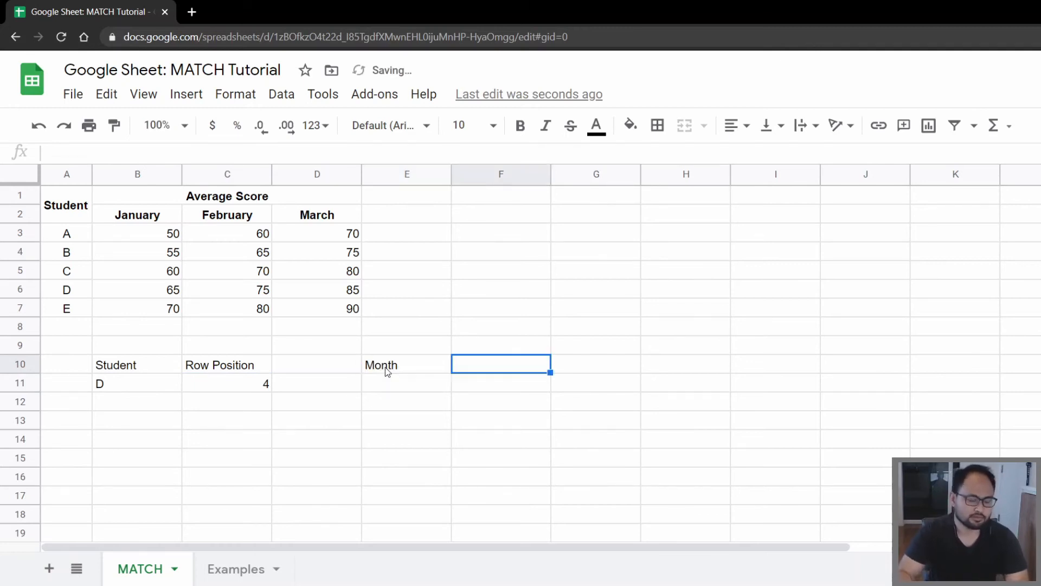
{"action": "type", "text": "Col Po"}
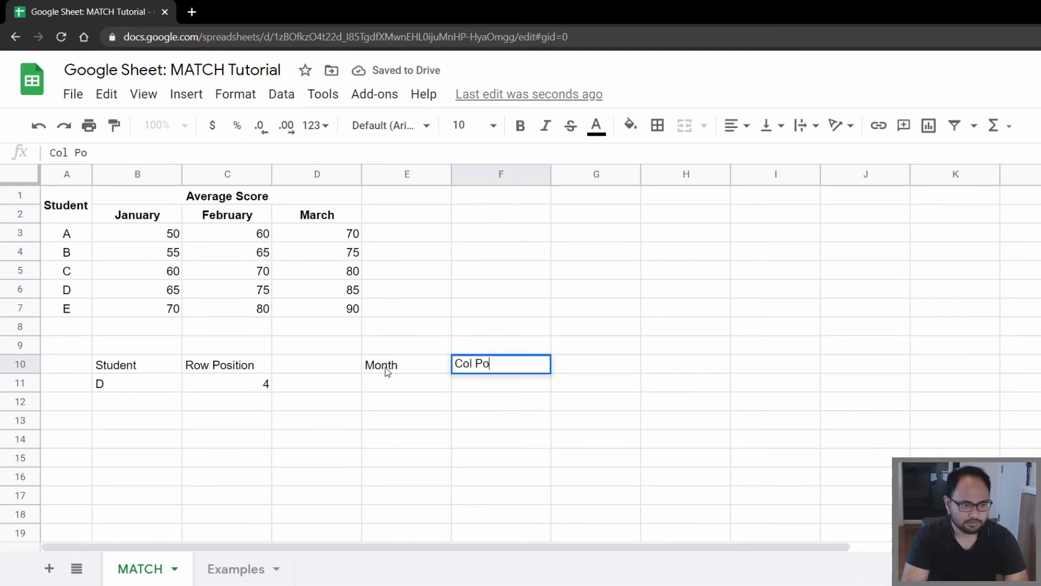
{"action": "type", "text": "sition"}
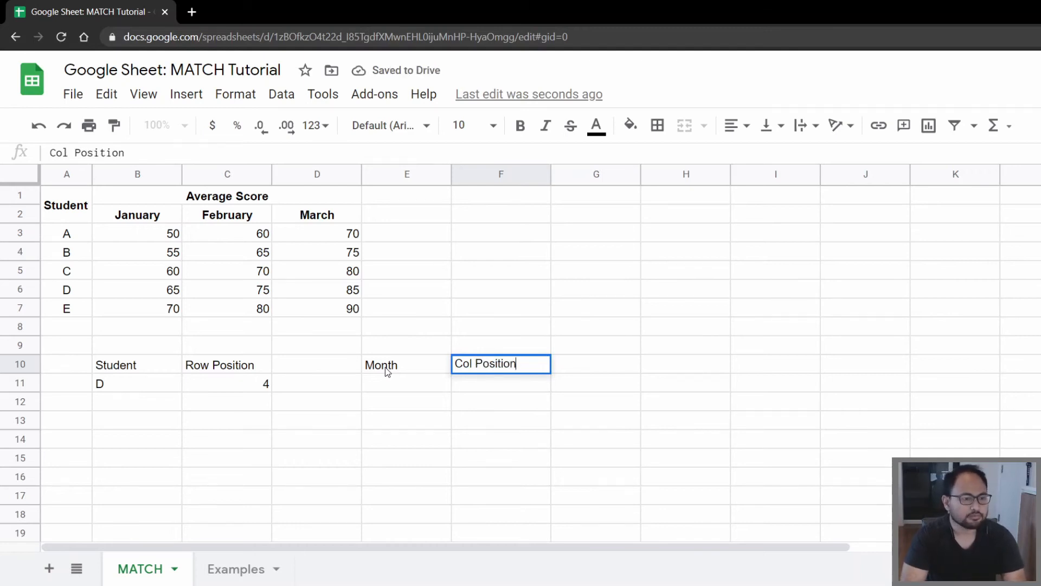
{"action": "key", "text": "Return"}
Step: Enter January in cell E11, under the Month heading
{"action": "left_click", "coordinate": [393, 381]}
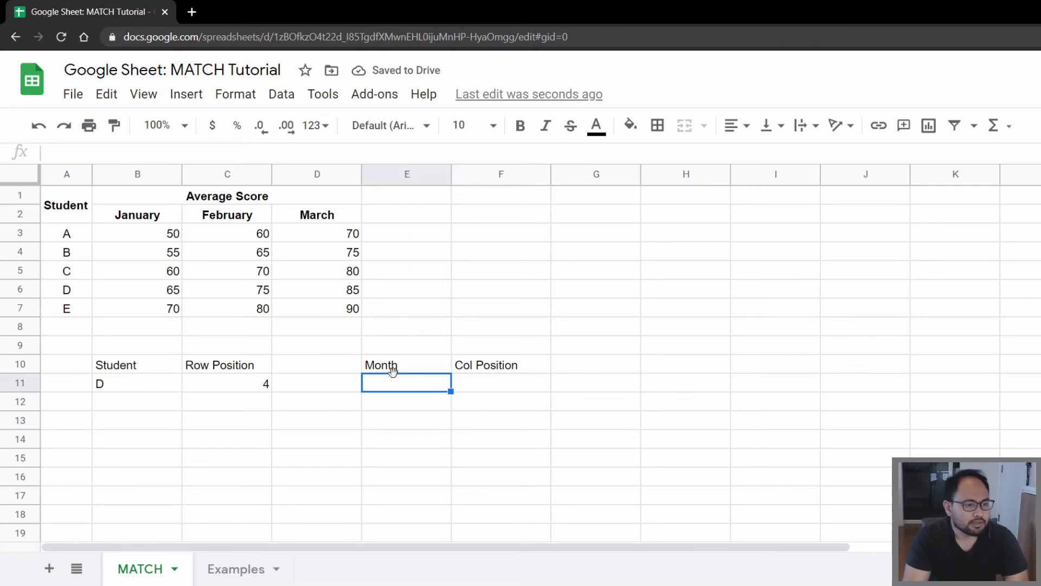
{"action": "type", "text": "January"}
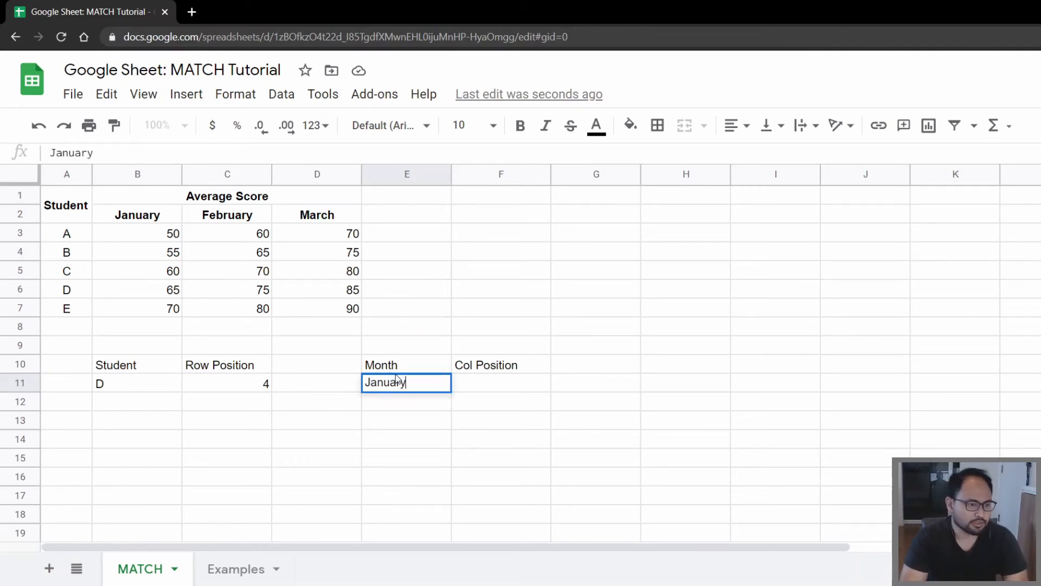
{"action": "key", "text": "Return"}
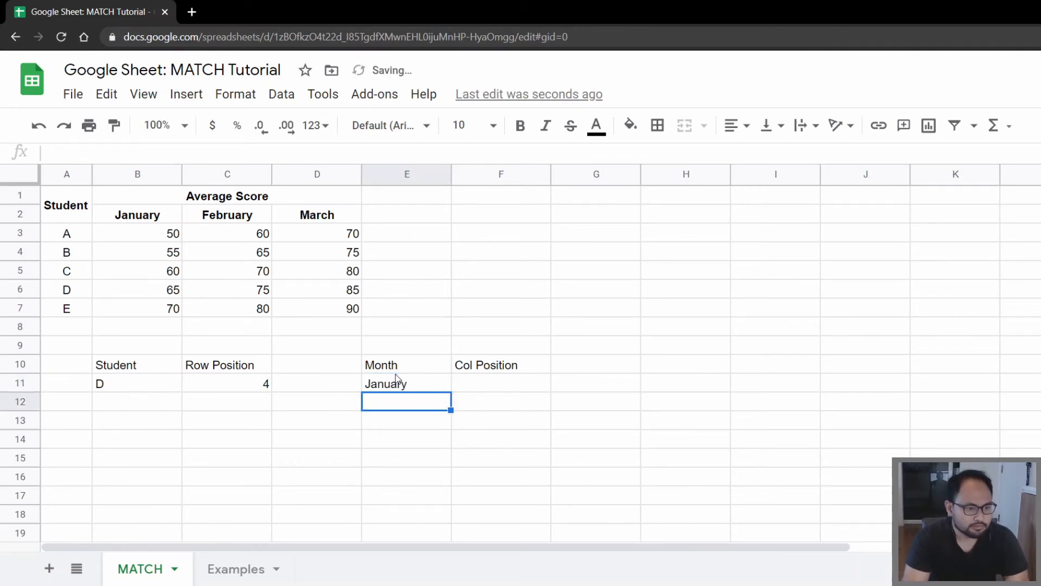
Step: Enter a MATCH formula in F11 with E11 as the search key, the absolute range $B$2:$D$2 and search type 0
{"action": "left_click", "coordinate": [483, 382]}
{"action": "type", "text": "=match"}
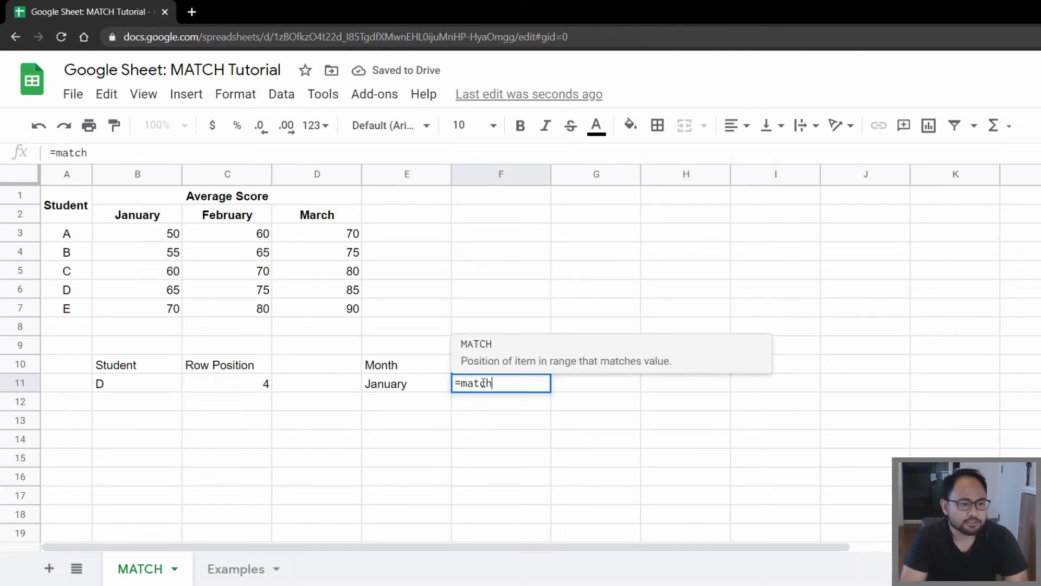
{"action": "key", "text": "Tab"}
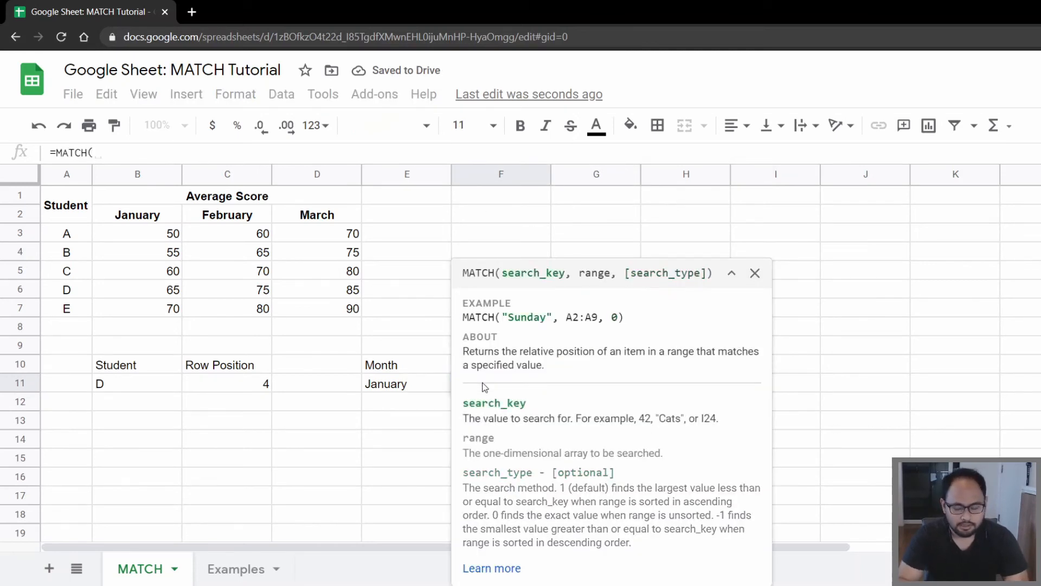
{"action": "key", "text": "Left"}
{"action": "type", "text": ","}
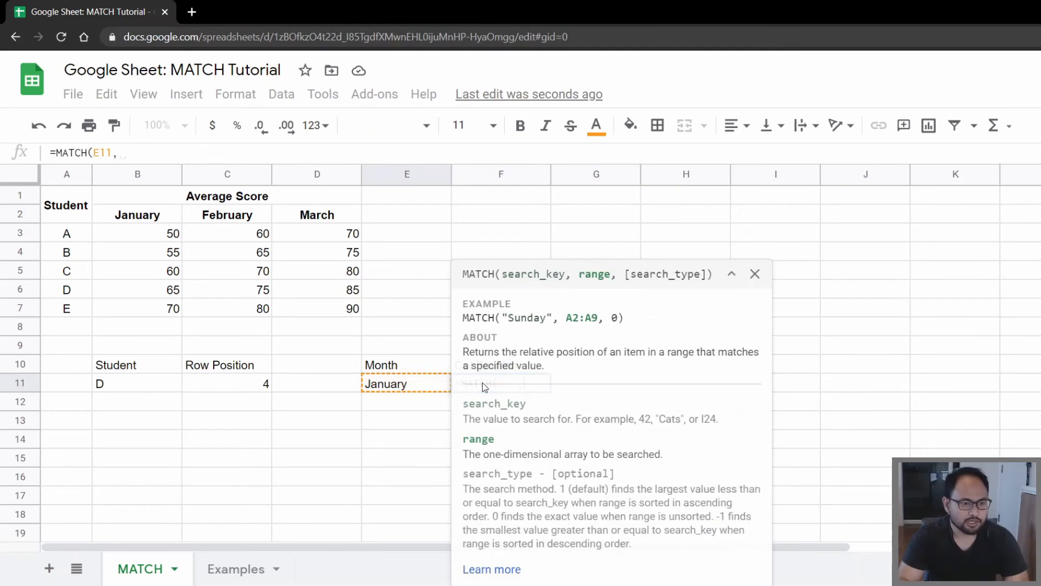
{"action": "left_click_drag", "start_coordinate": [144, 218], "coordinate": [328, 218]}
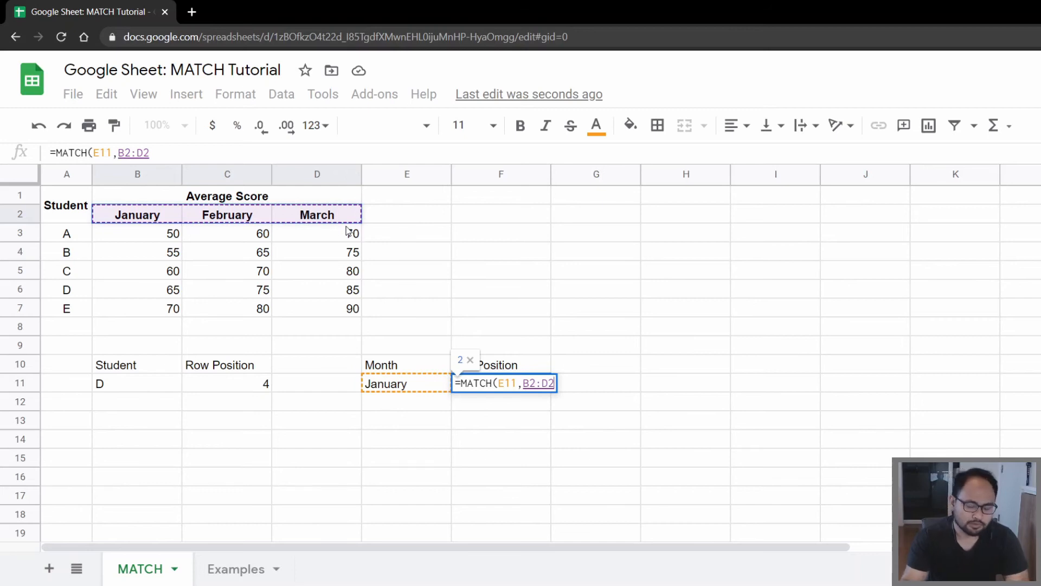
{"action": "type", "text": ","}
{"action": "key", "text": "BackSpace"}
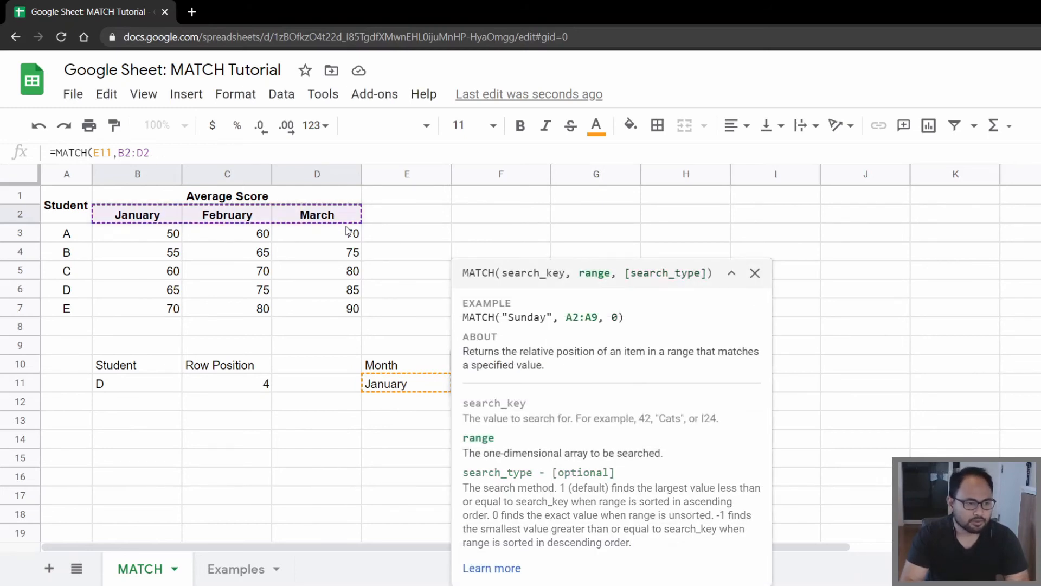
{"action": "left_click", "coordinate": [144, 153]}
{"action": "key", "text": "F4"}
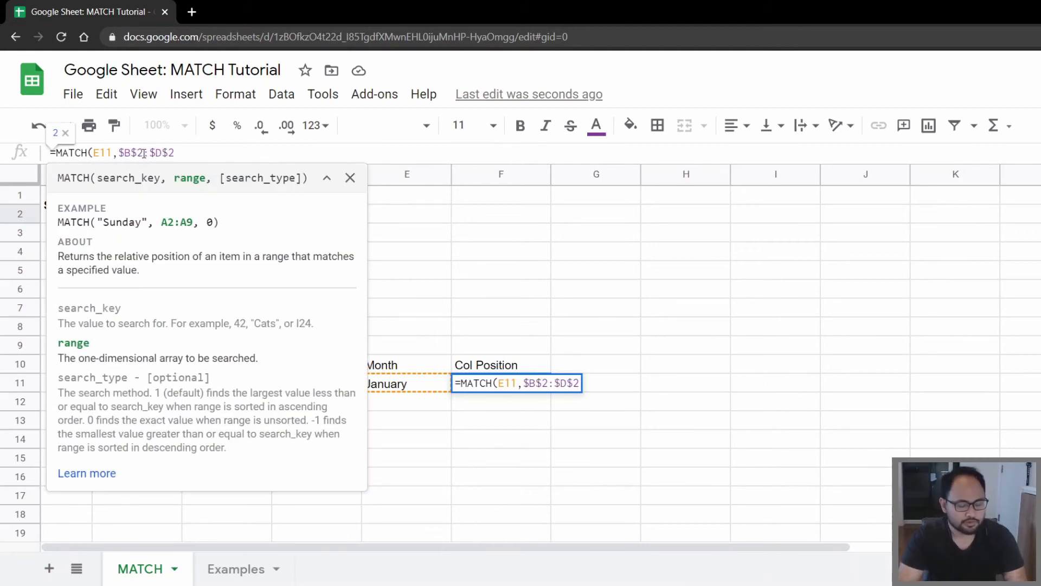
{"action": "type", "text": ",0"}
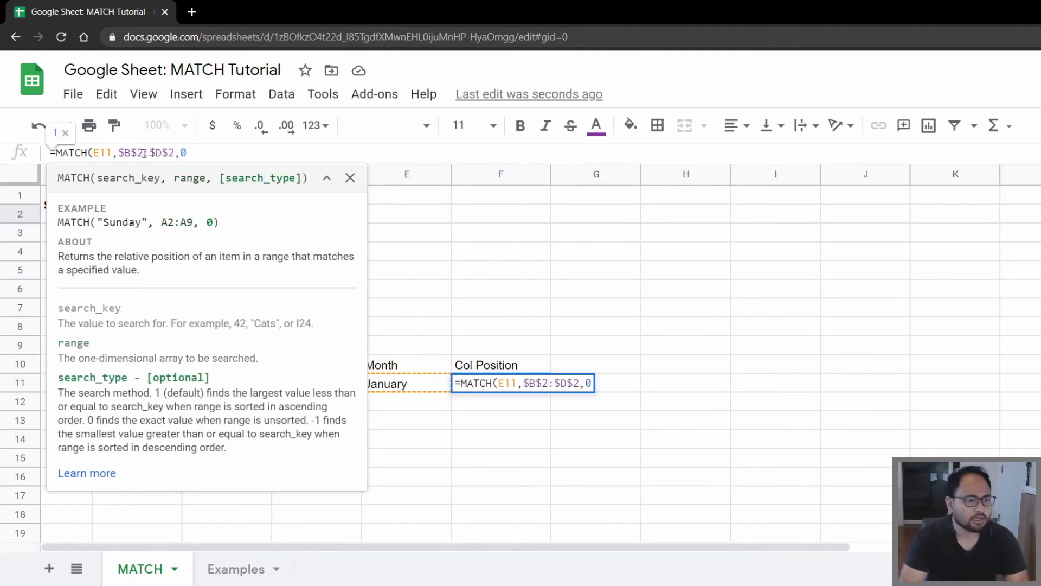
{"action": "type", "text": ")"}
{"action": "key", "text": "Return"}
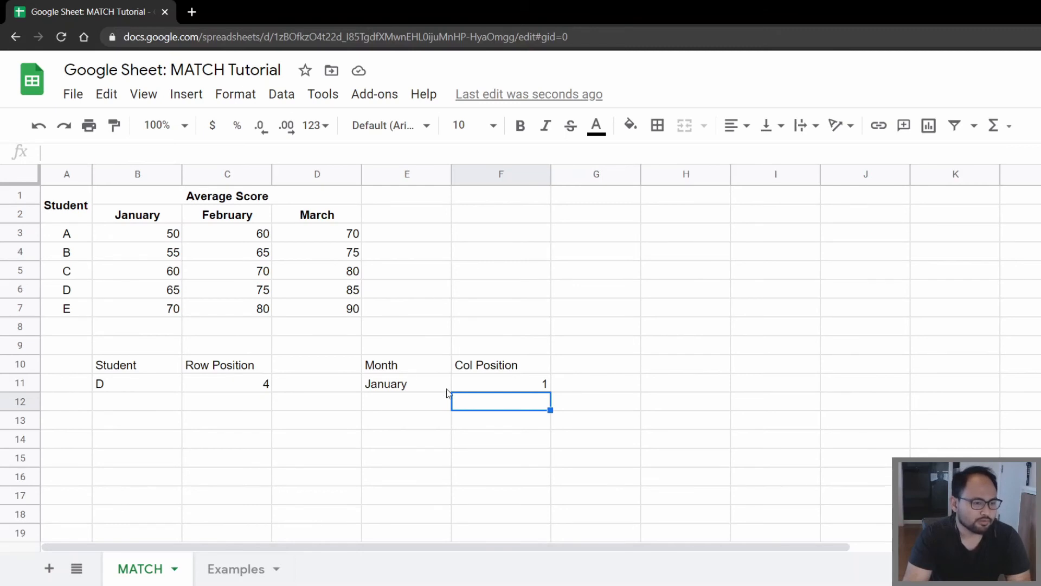
{"action": "left_click", "coordinate": [515, 384]}
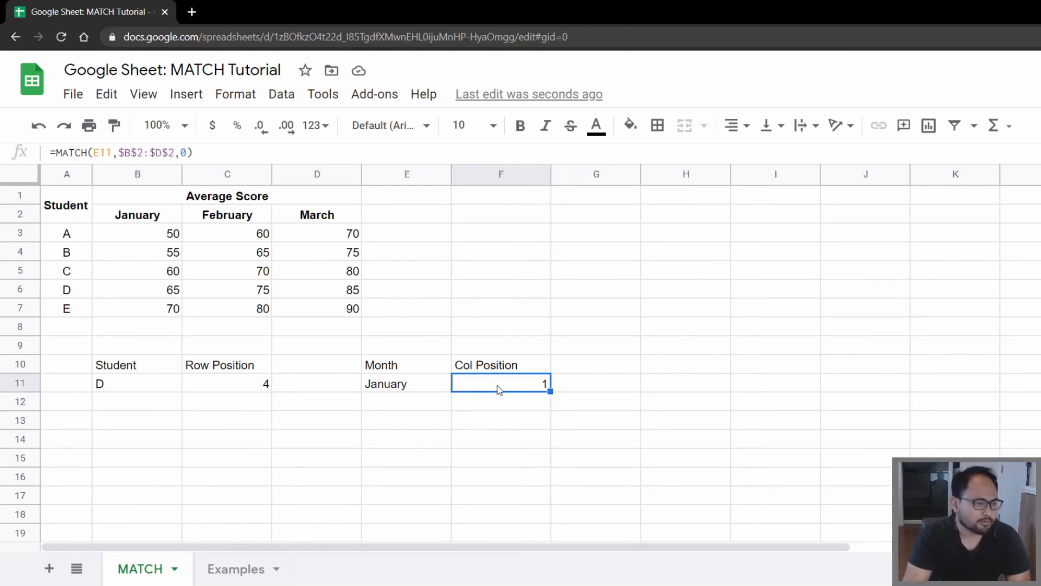
Step: Clear the student in B11 and add data validation there with a dropdown list from the range A3:A7
{"action": "left_click", "coordinate": [134, 387]}
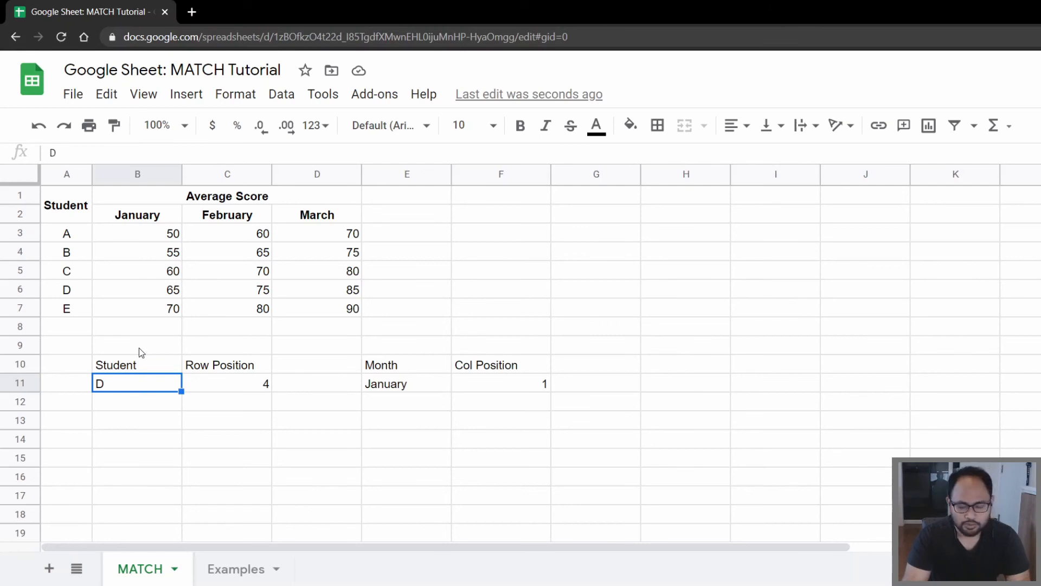
{"action": "key", "text": "Delete"}
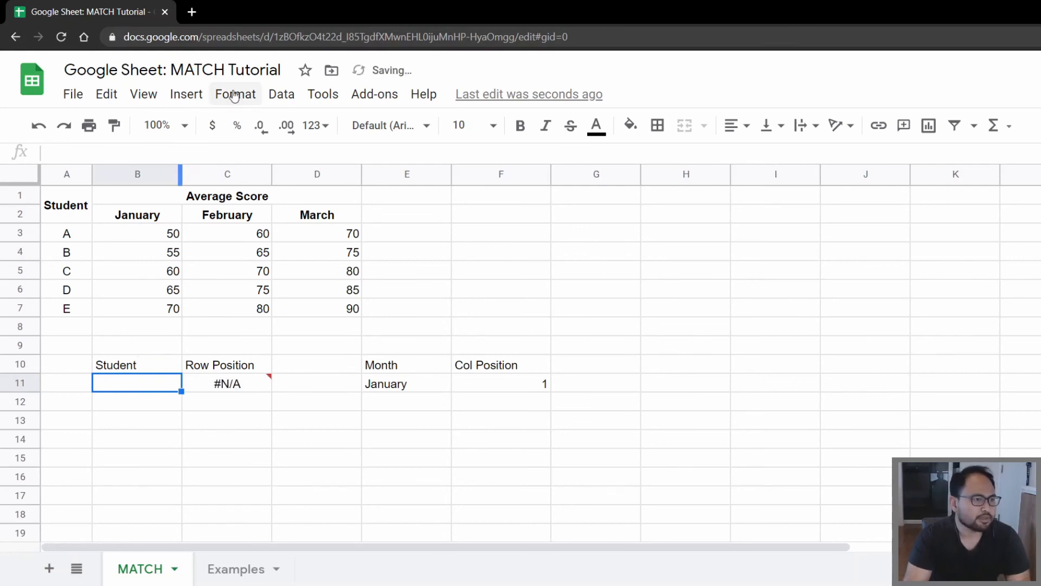
{"action": "left_click", "coordinate": [283, 95]}
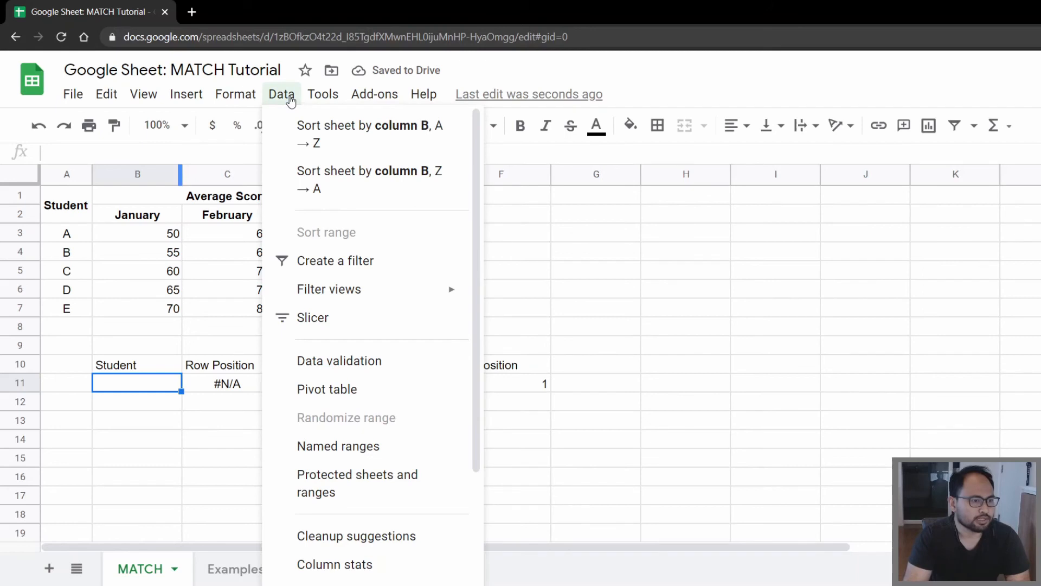
{"action": "left_click", "coordinate": [333, 326]}
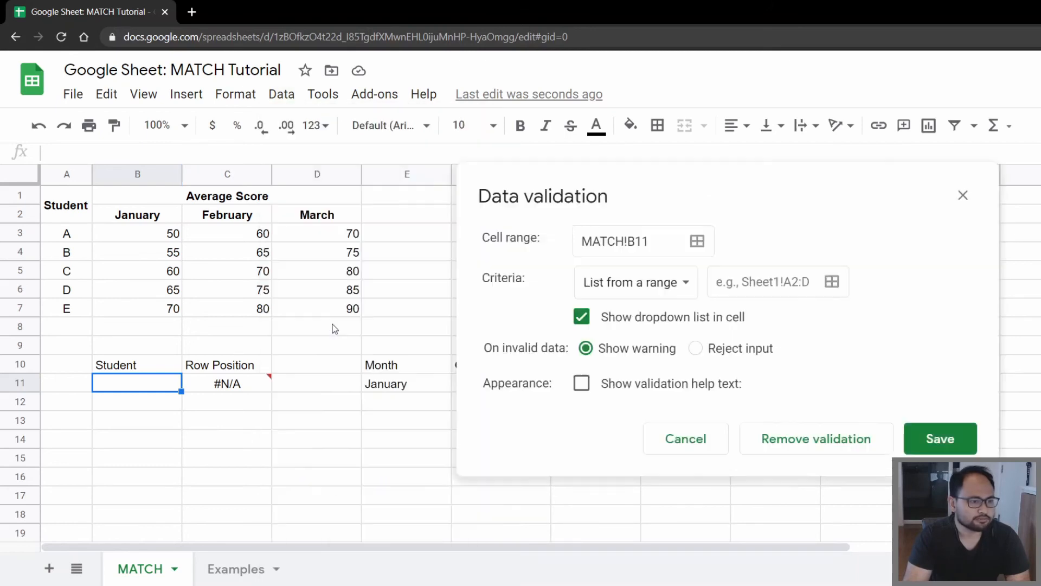
{"action": "left_click", "coordinate": [735, 284]}
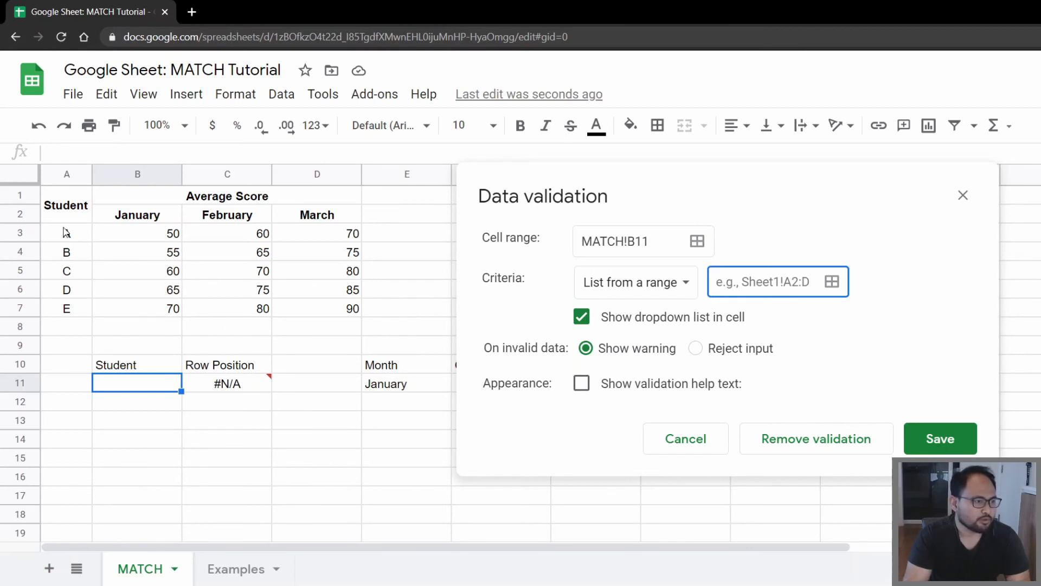
{"action": "left_click_drag", "start_coordinate": [66, 233], "coordinate": [60, 310]}
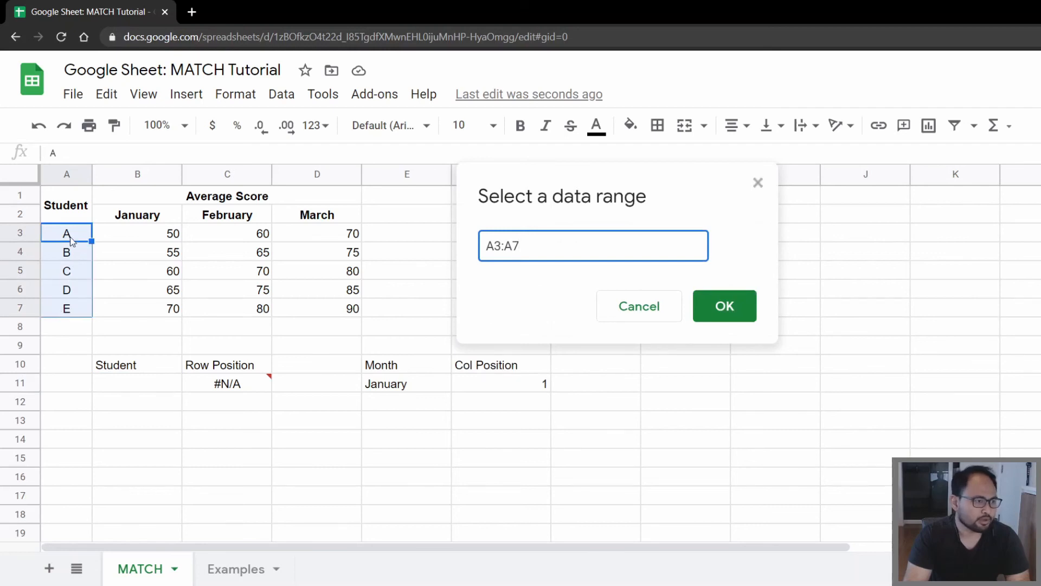
{"action": "left_click", "coordinate": [713, 303]}
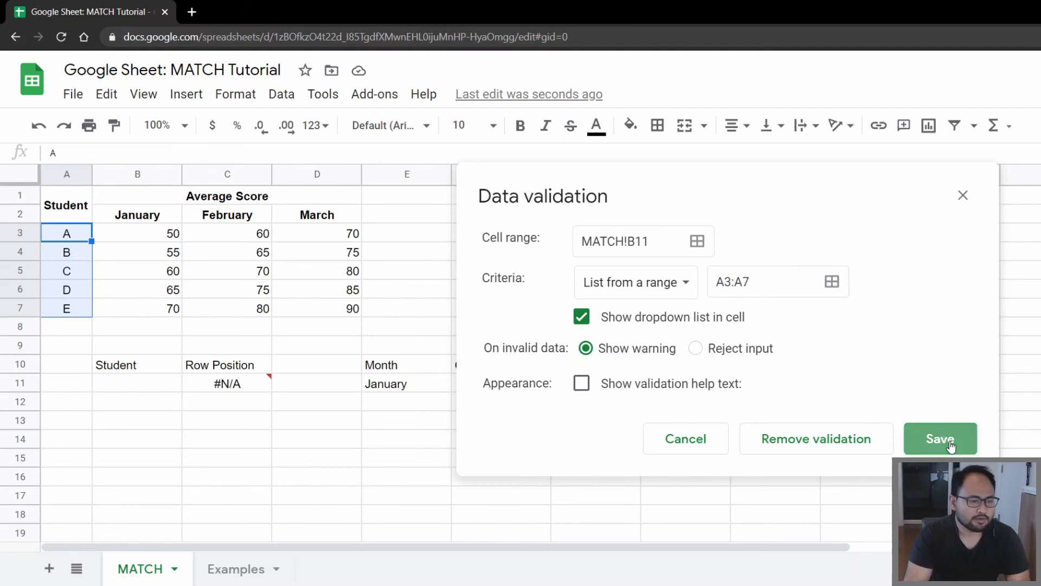
{"action": "left_click", "coordinate": [949, 444]}
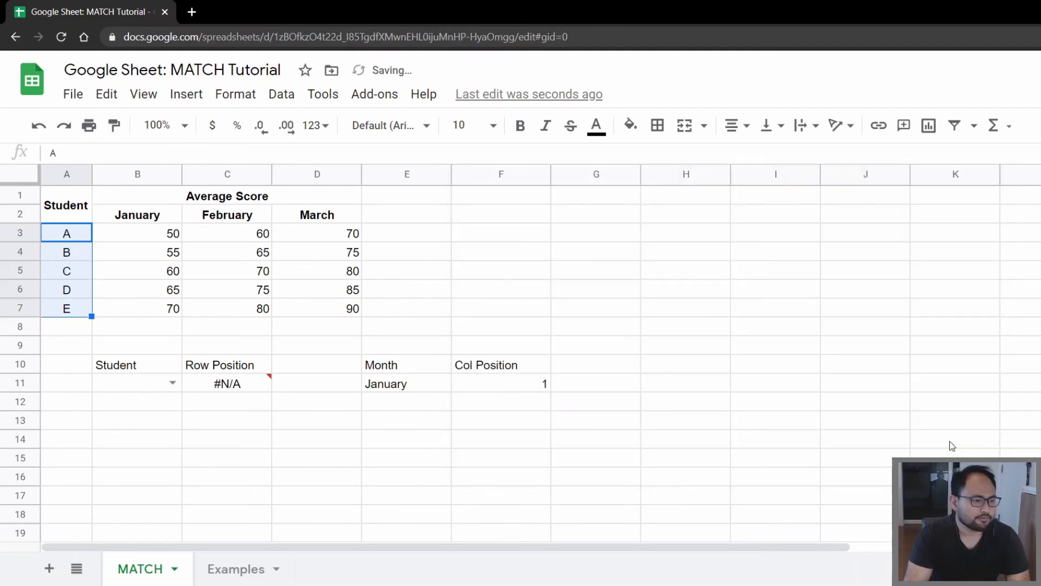
Step: Test the Student dropdown in B11 by choosing A, B, C and D in turn, ending with E
{"action": "left_click", "coordinate": [173, 382]}
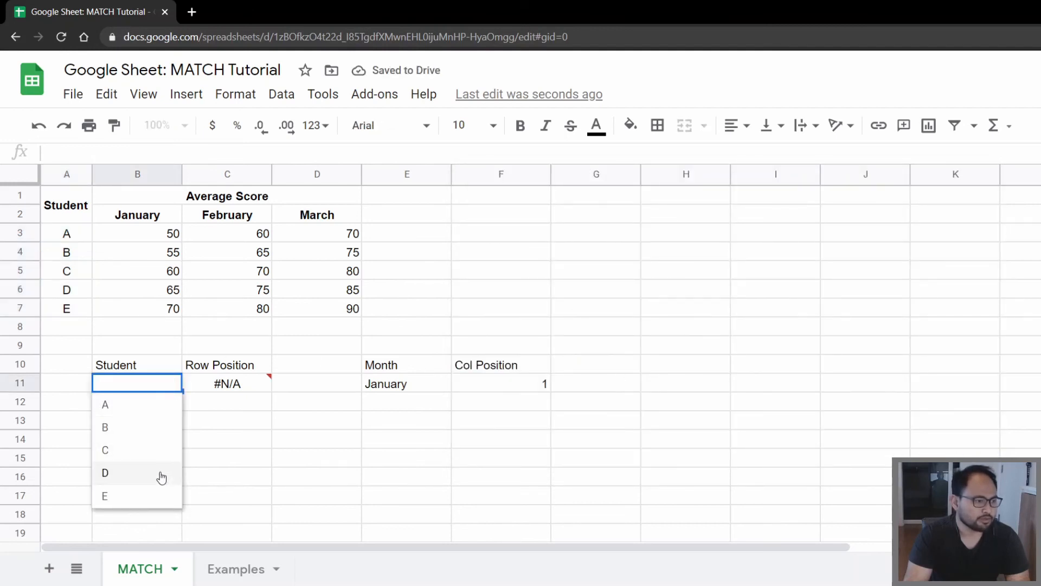
{"action": "left_click", "coordinate": [155, 410]}
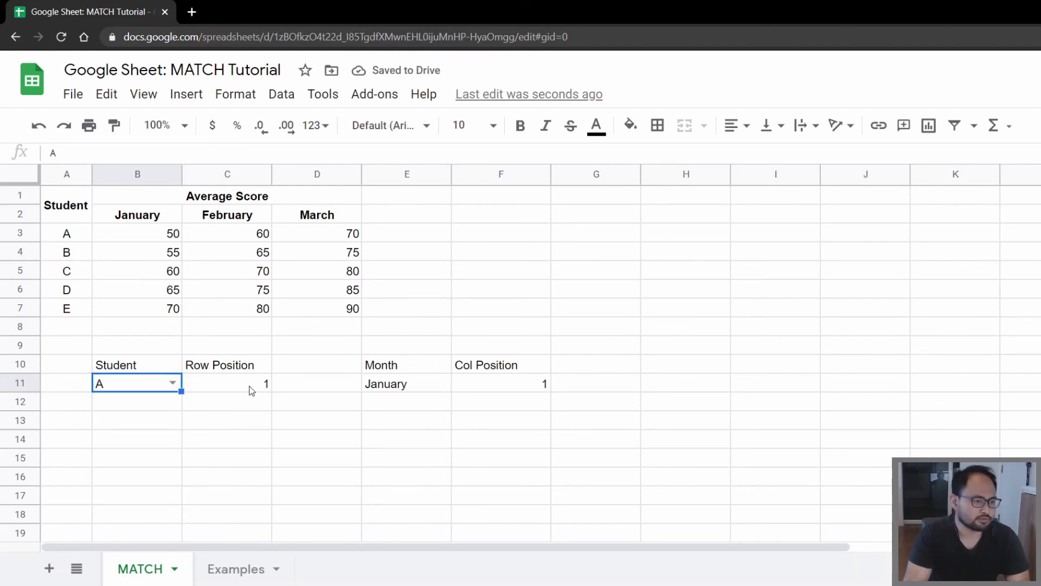
{"action": "left_click", "coordinate": [172, 383]}
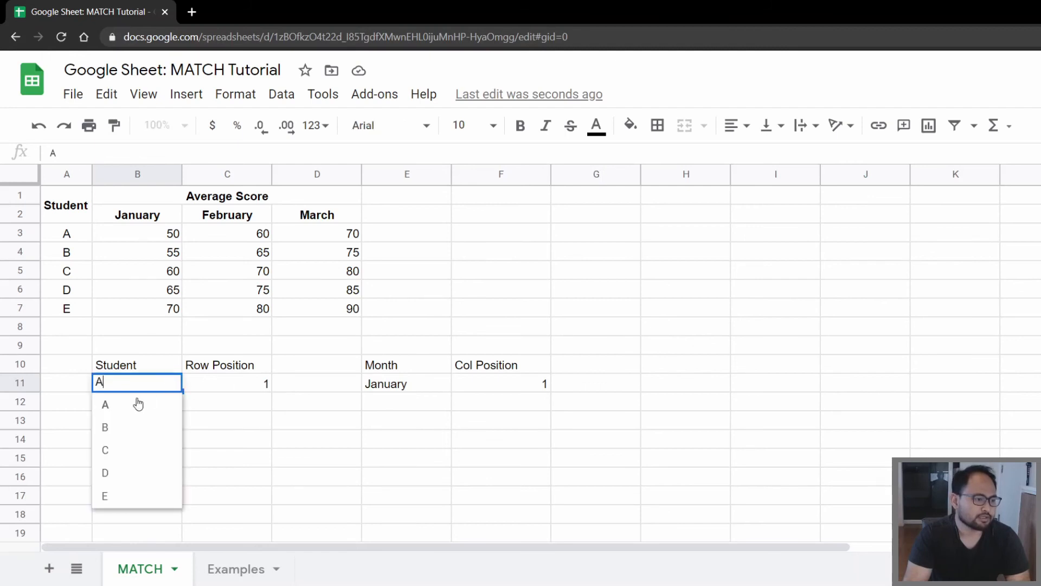
{"action": "left_click", "coordinate": [122, 432]}
{"action": "left_click", "coordinate": [172, 383]}
{"action": "left_click", "coordinate": [123, 451]}
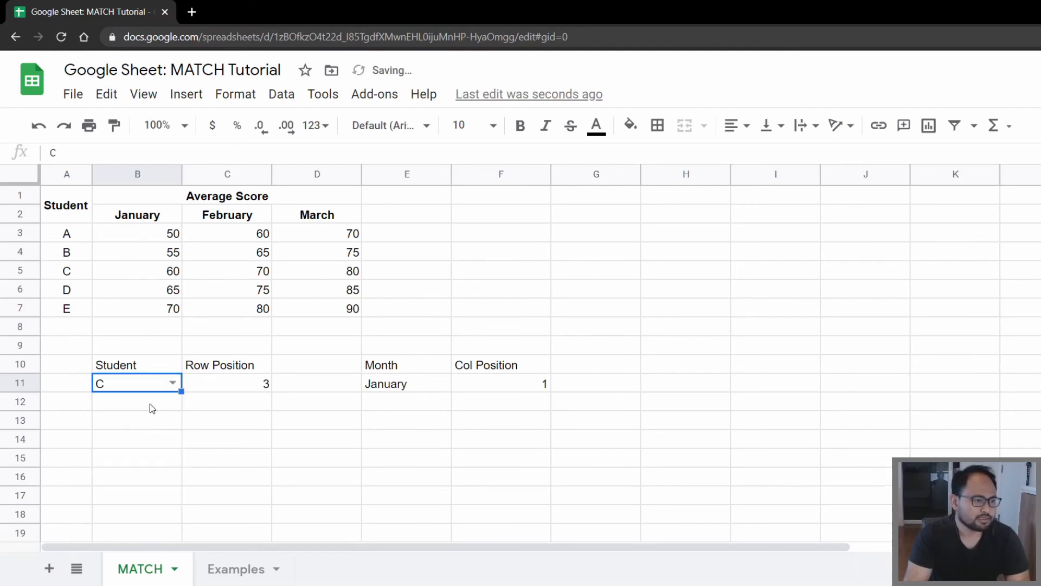
{"action": "left_click", "coordinate": [173, 383]}
{"action": "left_click", "coordinate": [130, 471]}
{"action": "left_click", "coordinate": [172, 383]}
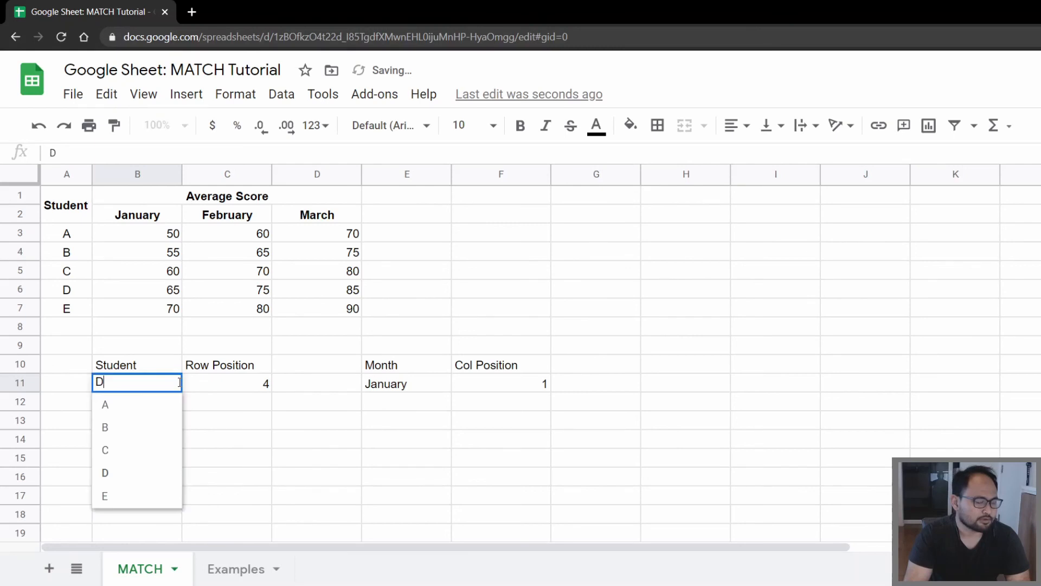
{"action": "left_click", "coordinate": [134, 496]}
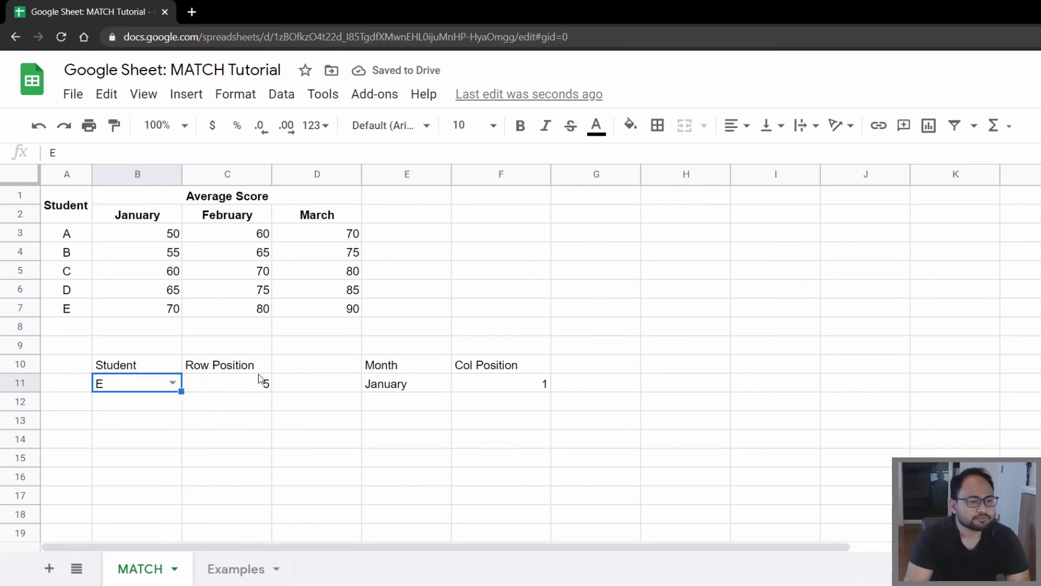
Step: Clear the month in E11 and add data validation there with a dropdown list from the range B2:D2
{"action": "left_click", "coordinate": [393, 386]}
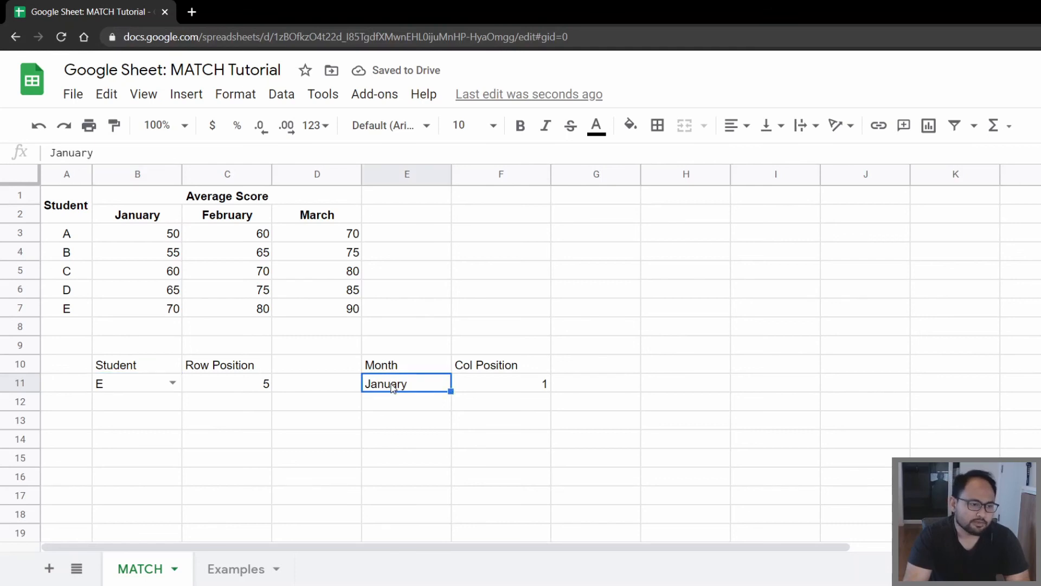
{"action": "key", "text": "Delete"}
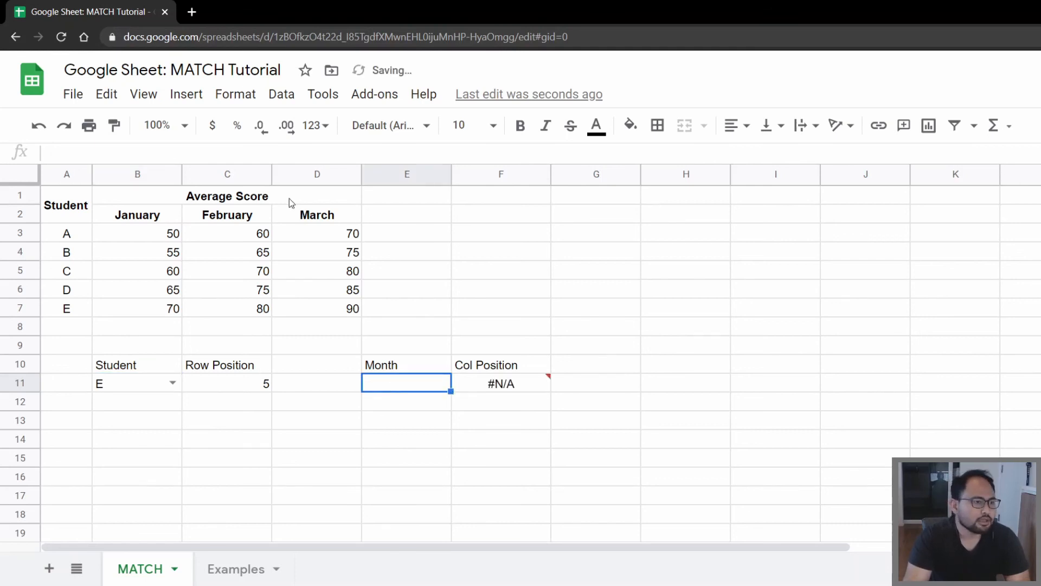
{"action": "left_click", "coordinate": [280, 95]}
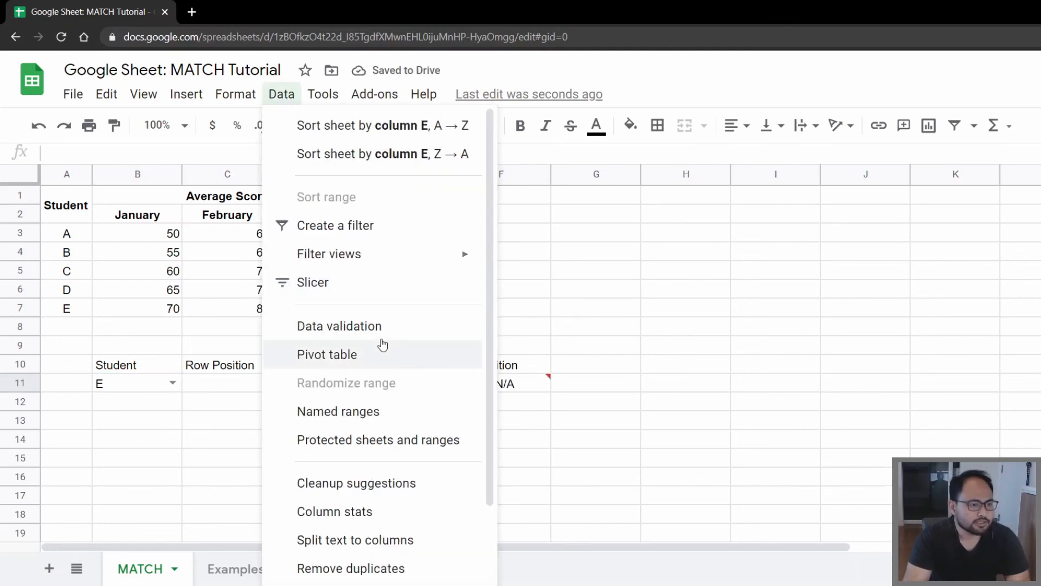
{"action": "left_click", "coordinate": [380, 332]}
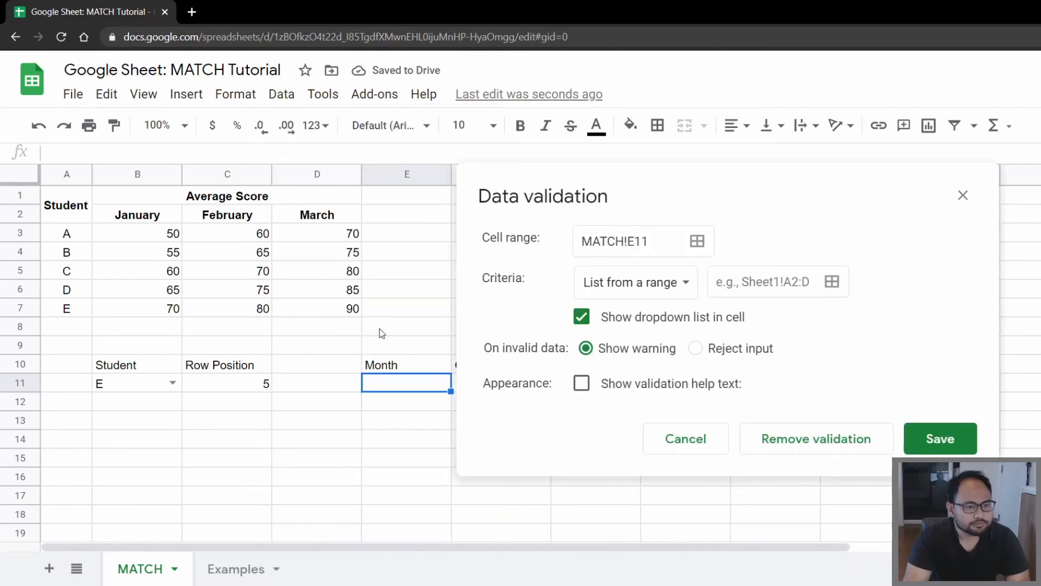
{"action": "left_click", "coordinate": [768, 287]}
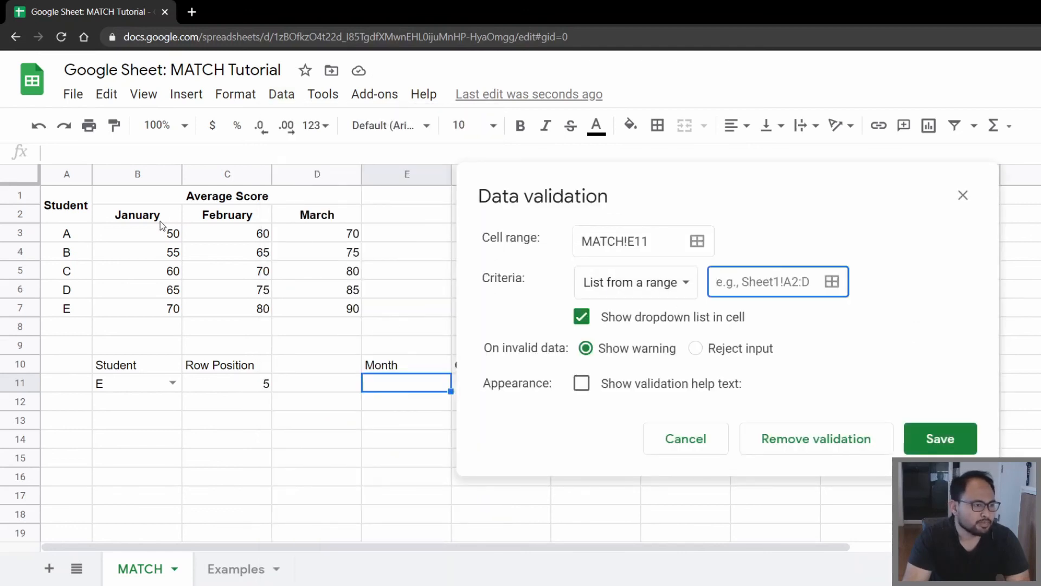
{"action": "left_click_drag", "start_coordinate": [157, 222], "coordinate": [335, 215]}
{"action": "left_click", "coordinate": [741, 312]}
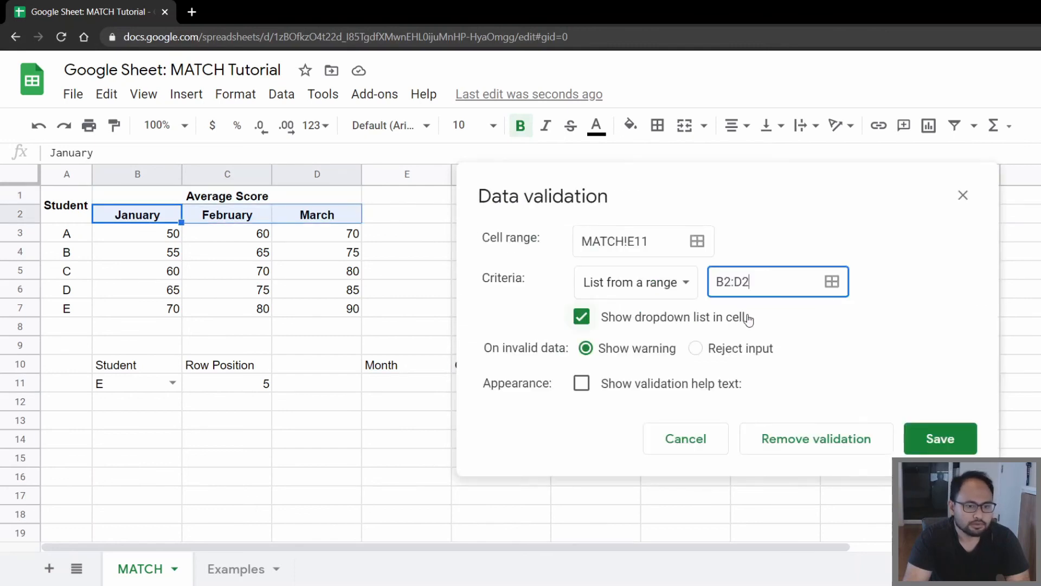
{"action": "left_click", "coordinate": [936, 438]}
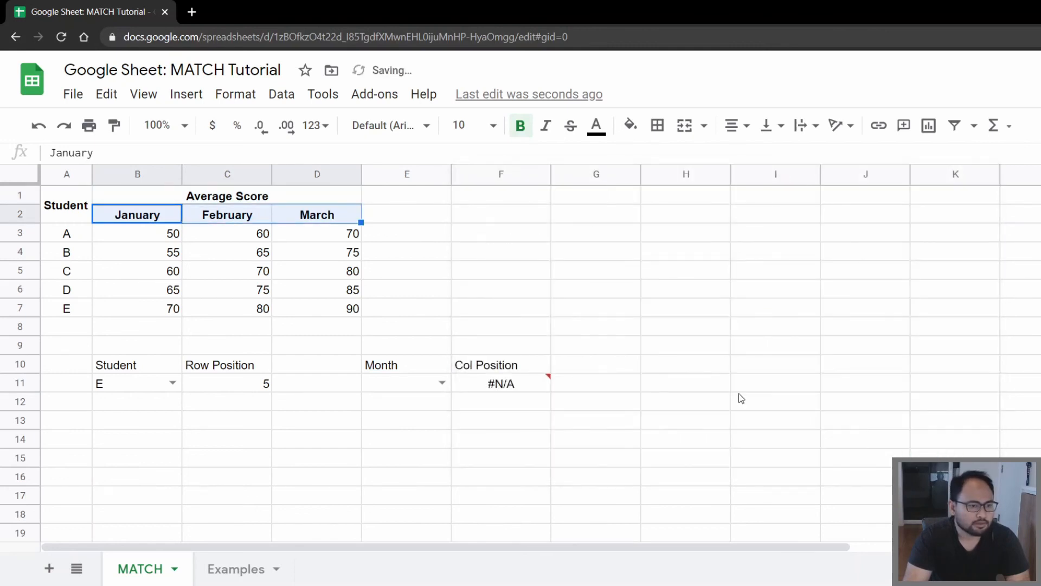
Step: Choose February from the Month dropdown in E11
{"action": "left_click", "coordinate": [442, 382]}
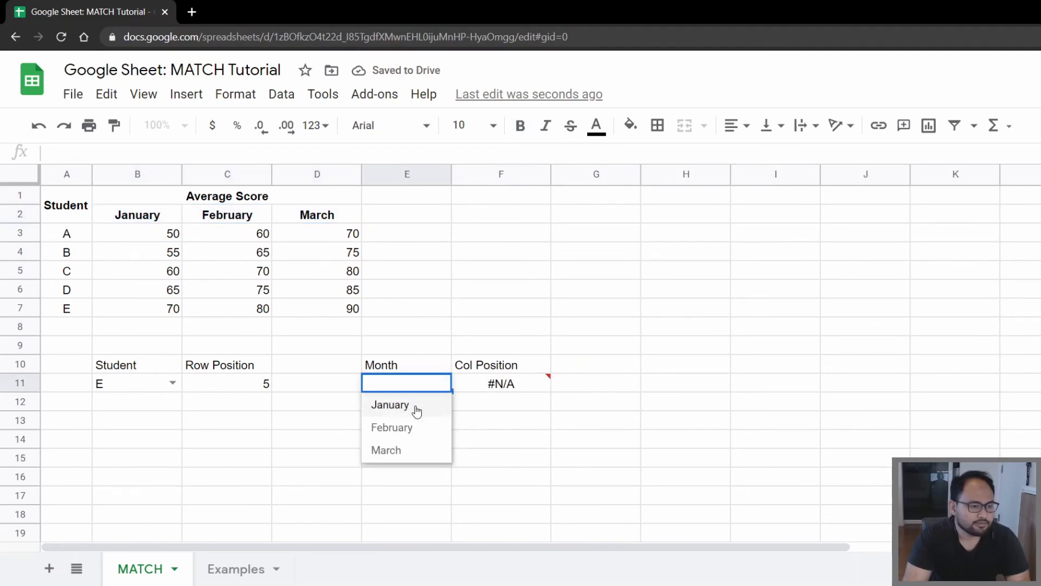
{"action": "left_click", "coordinate": [411, 431]}
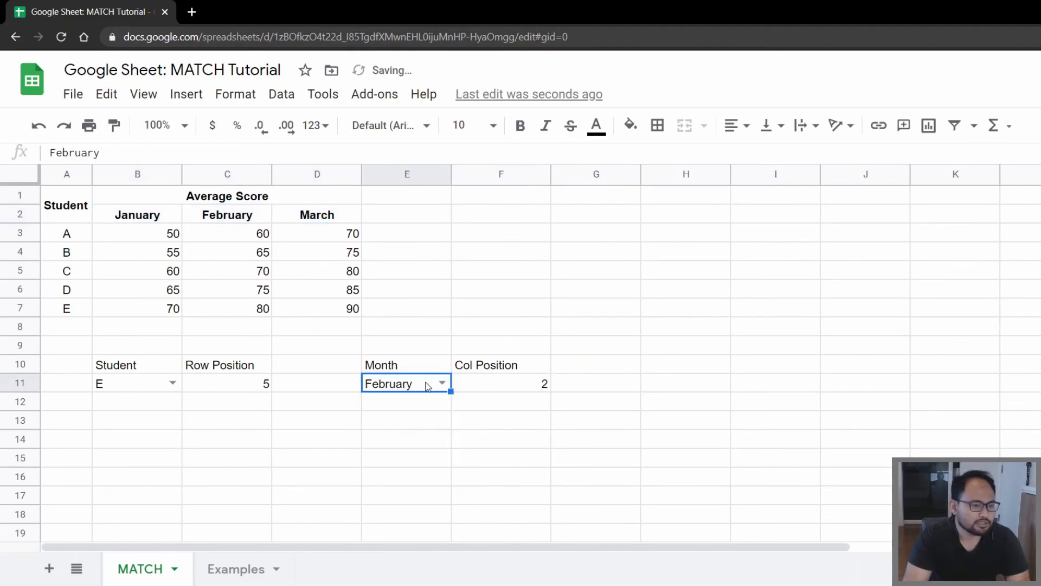